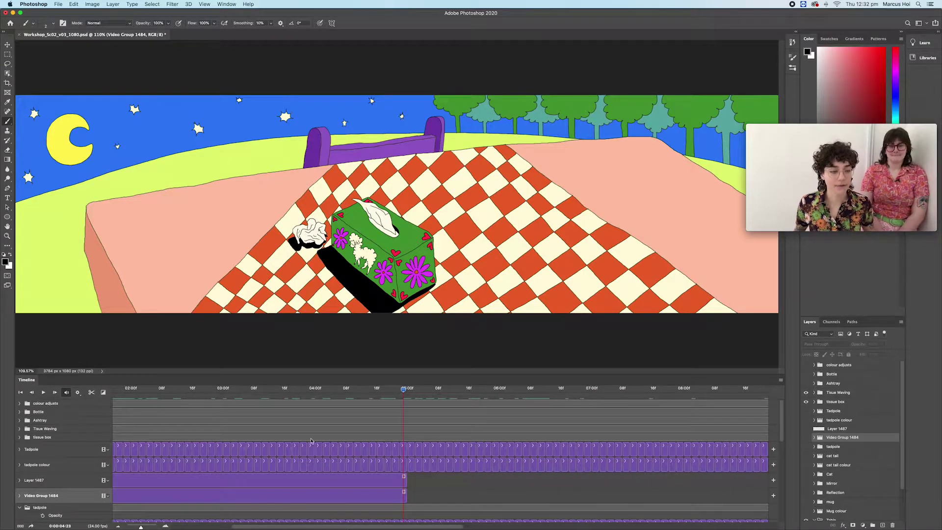
Open Workshop_aftereffects.aep from the Animation Workshop folder on the LaCie drive and dismiss the missing-file warning in After Effects.
left_click(234, 515)
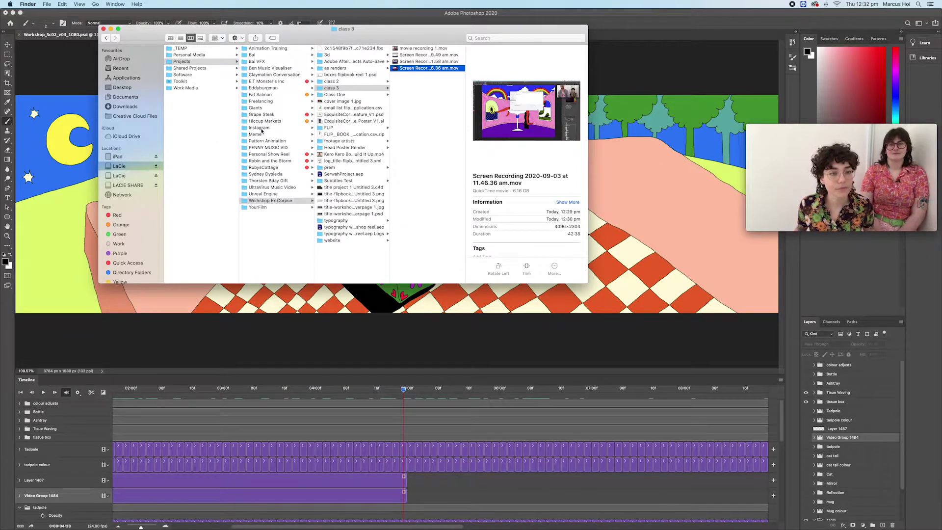
left_click(119, 166)
left_click(127, 177)
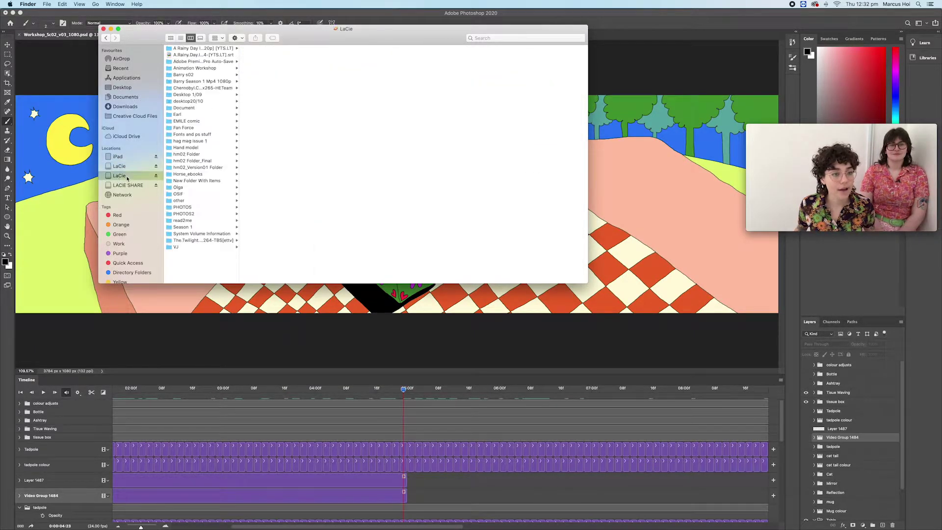
left_click(130, 185)
left_click(132, 179)
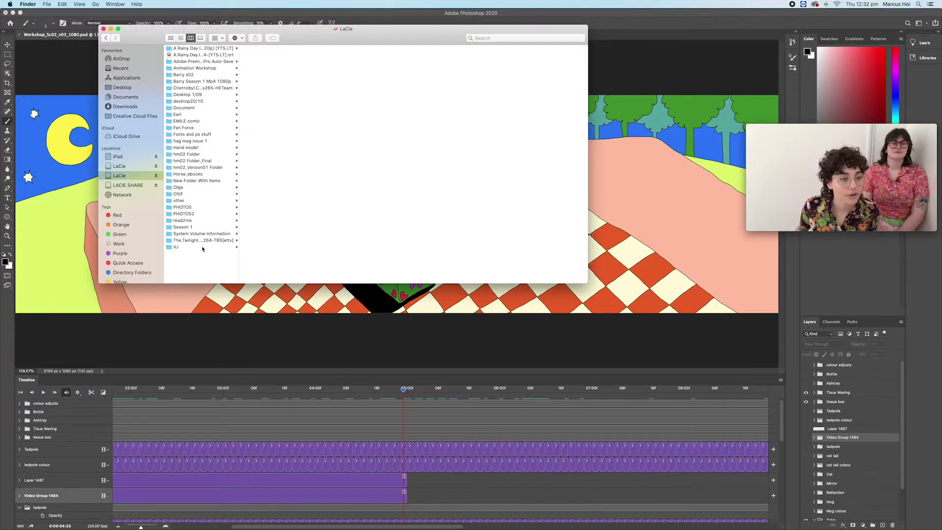
left_click(202, 68)
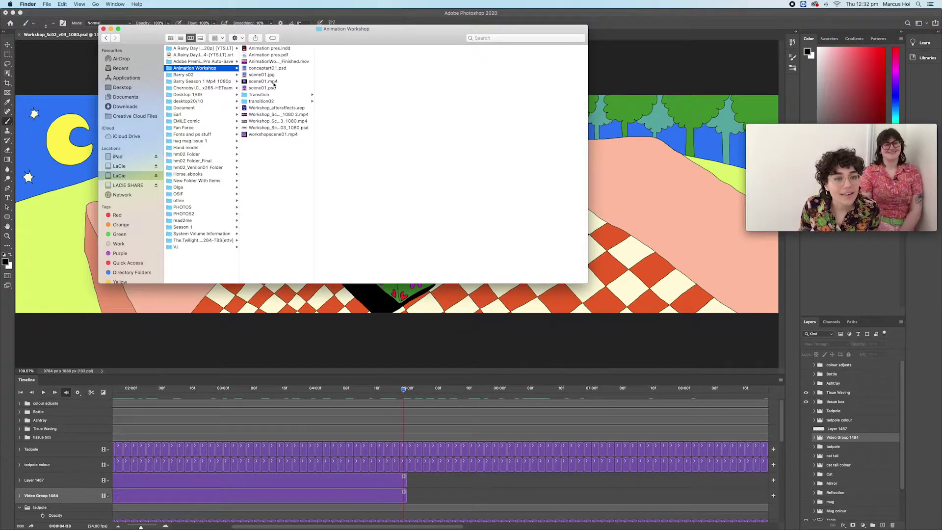
left_click_drag(274, 107, 274, 108)
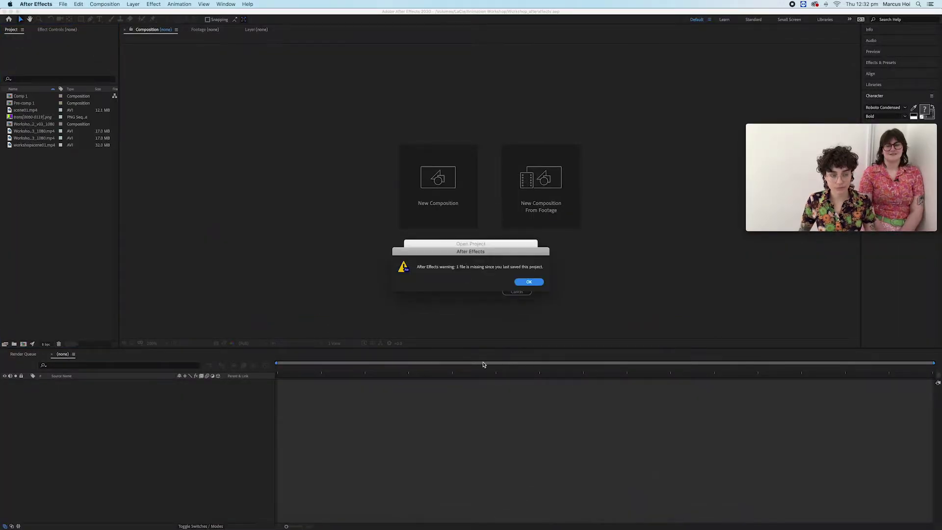
left_click(527, 282)
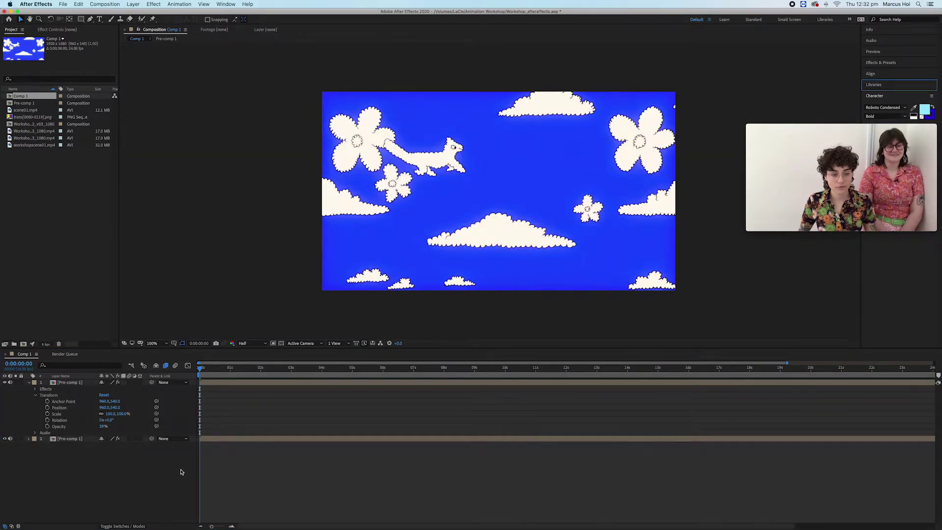
Fit the whole length of Comp 1 in the timeline and scrub to the transition placeholder at about 14 seconds.
left_click(201, 525)
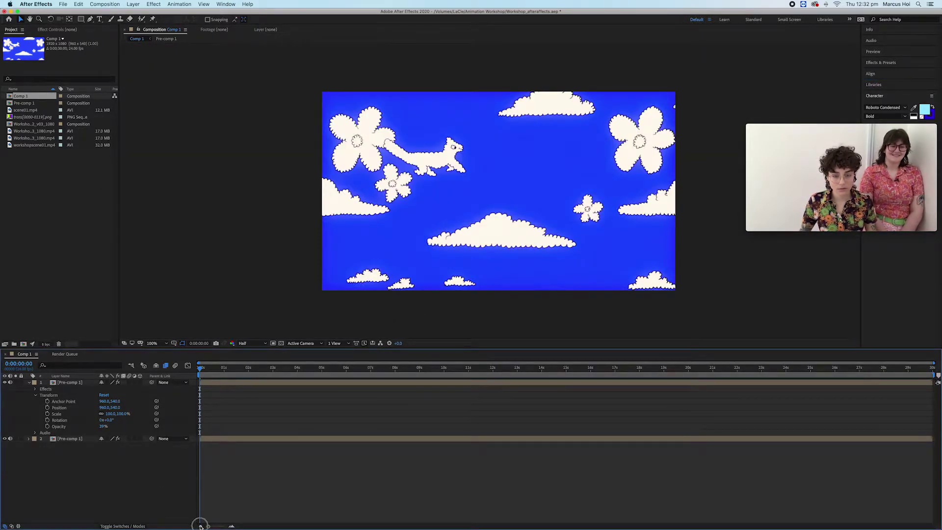
left_click(200, 526)
mouse_move(208, 526)
left_mouse_down()
mouse_move(216, 526)
mouse_move(192, 528)
left_mouse_up()
left_click_drag(201, 368, 555, 368)
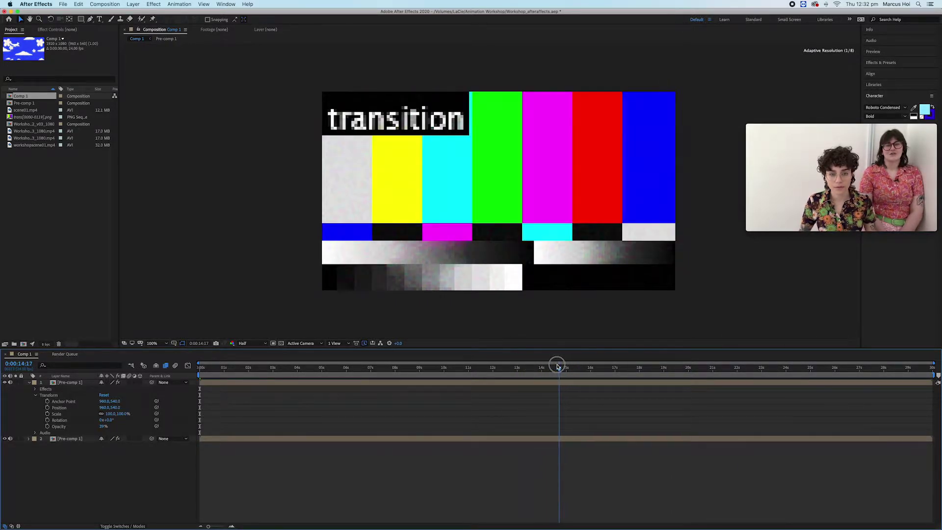
Replace the missing trans[0000-0119].png footage with the PNG sequence starting at trans0000.png in the transition02 folder, and return the playhead to the start.
left_click(23, 118)
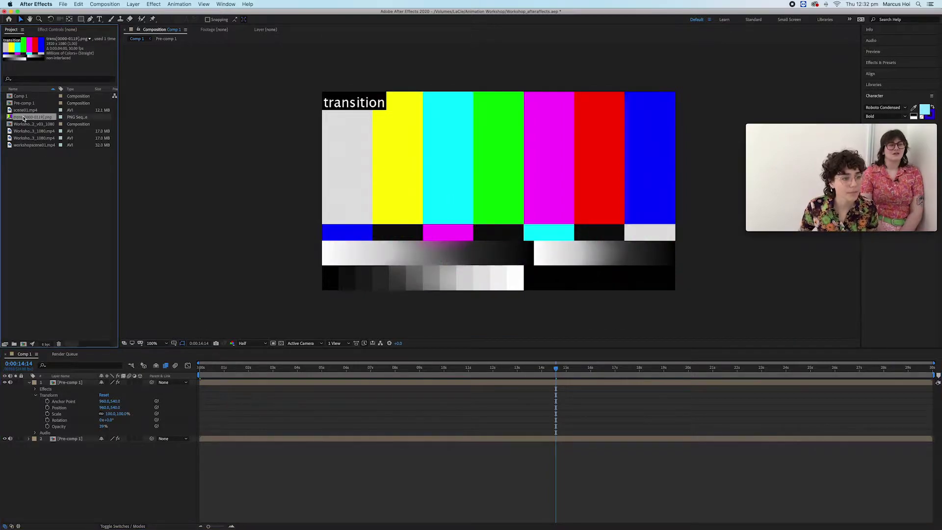
right_click(23, 118)
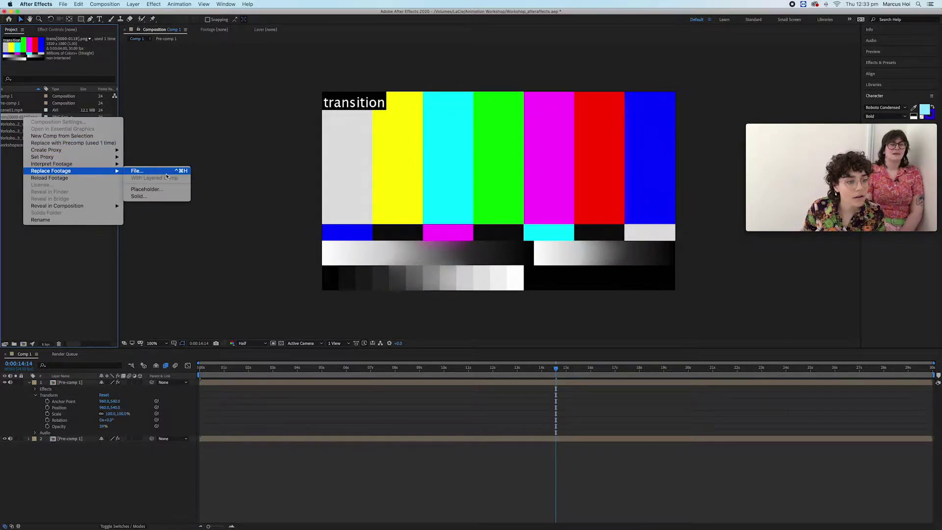
left_click(338, 173)
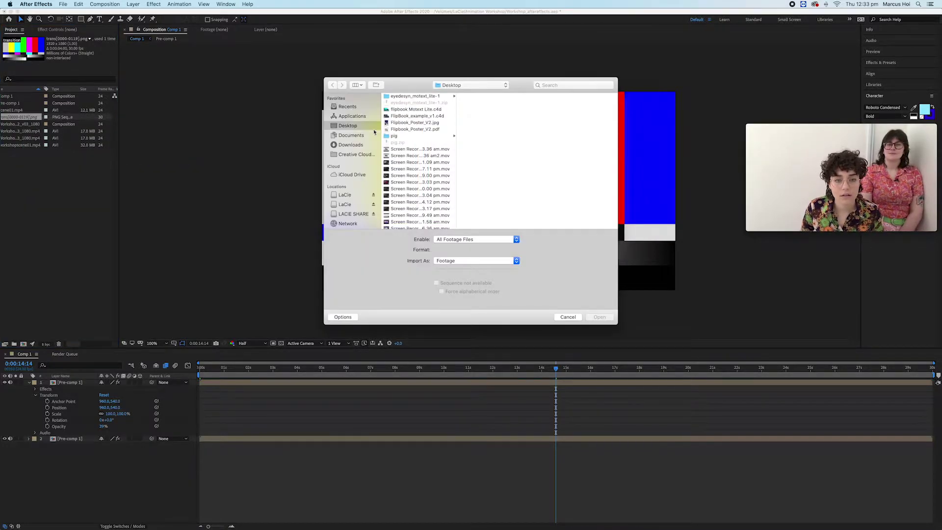
left_click(346, 205)
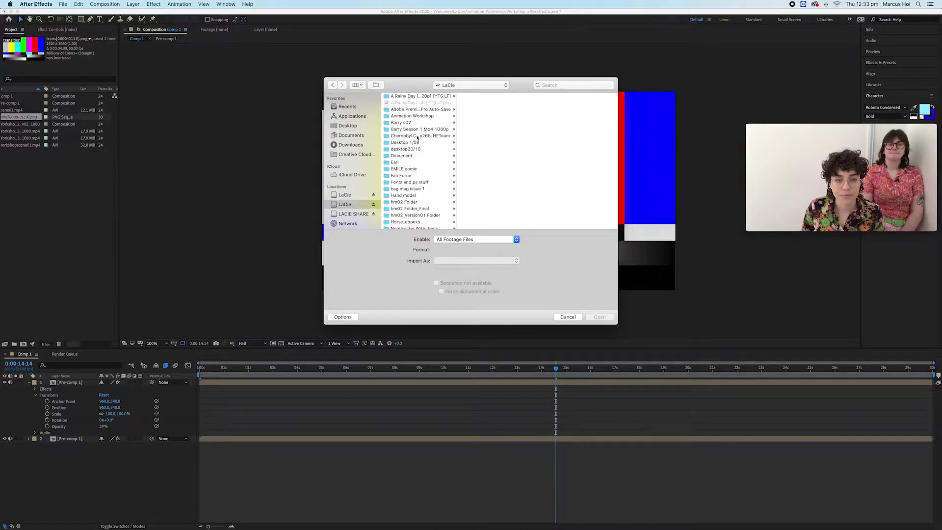
left_click(416, 116)
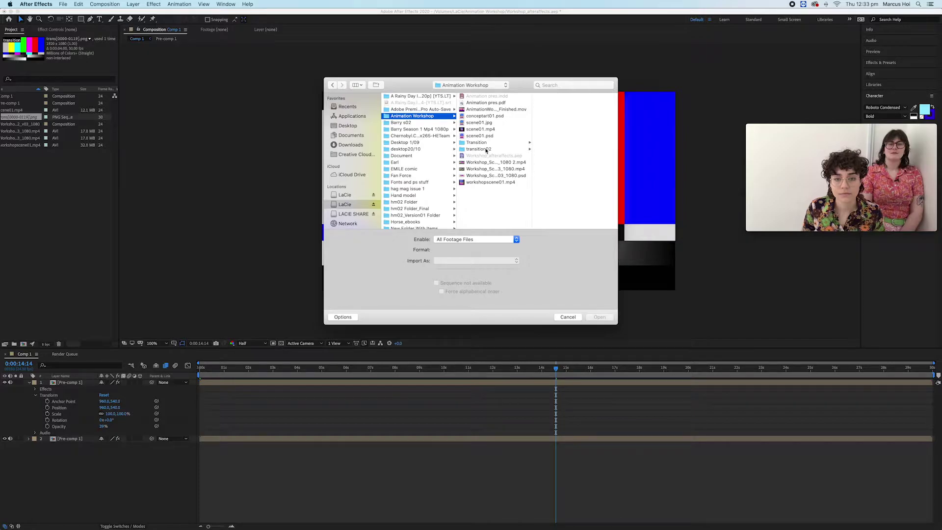
left_click(486, 150)
left_click(557, 97)
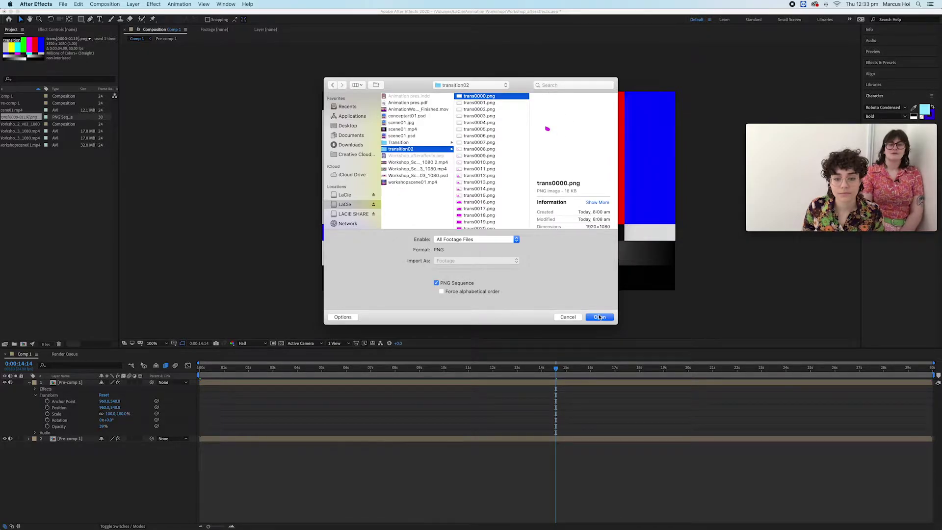
left_click(599, 317)
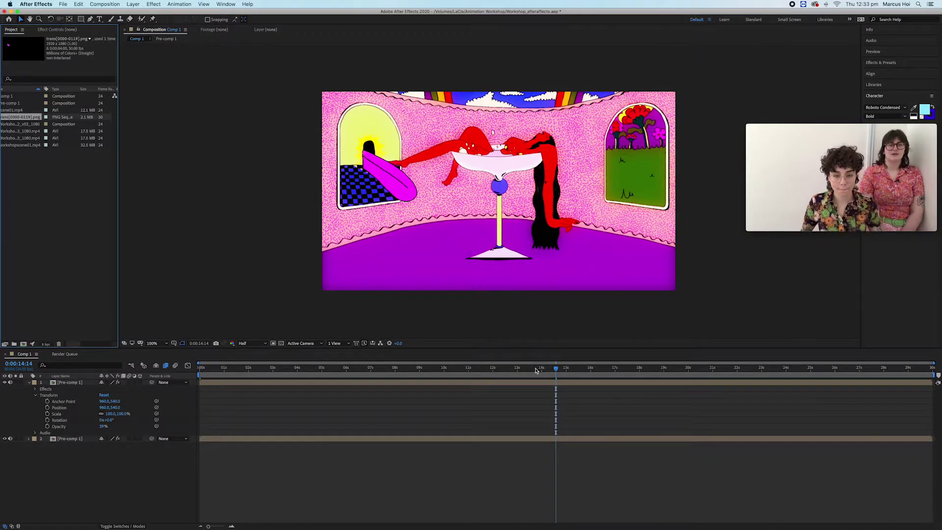
left_click(539, 371)
key("Home")
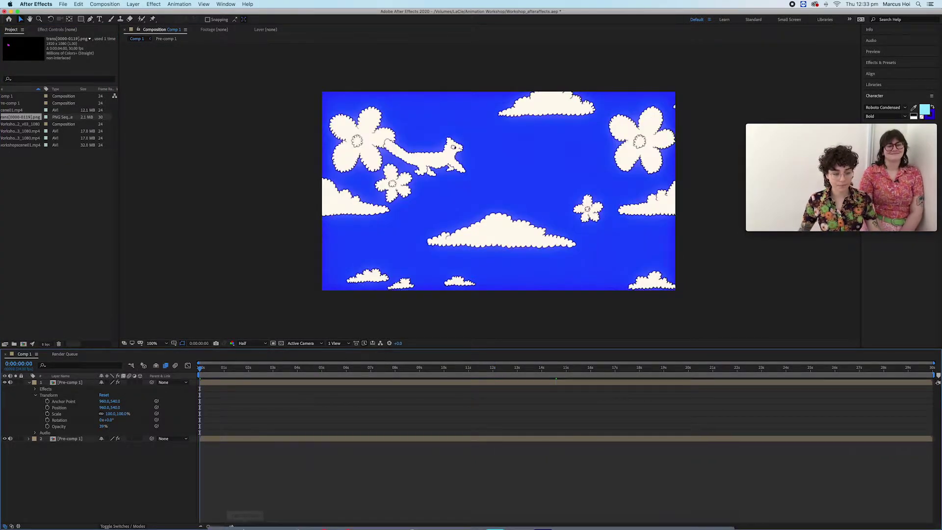
Switch to Photoshop and open the Render Video settings for Workshop_Sc02_v03_1080.psd.
mouse_move(415, 529)
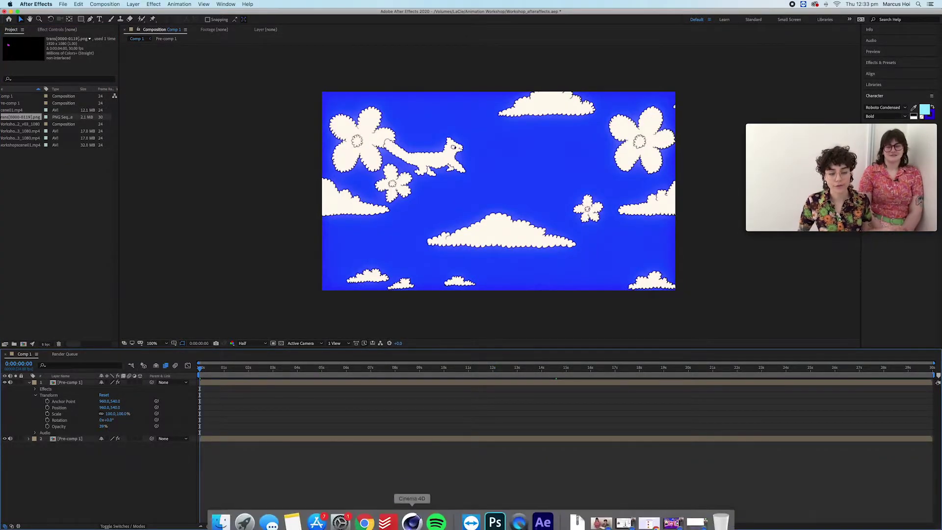
left_click(495, 515)
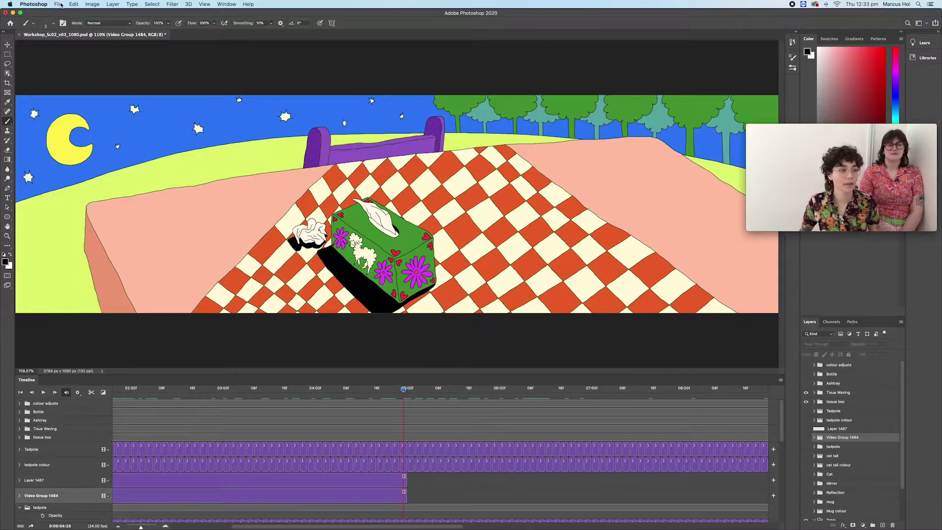
left_click(61, 5)
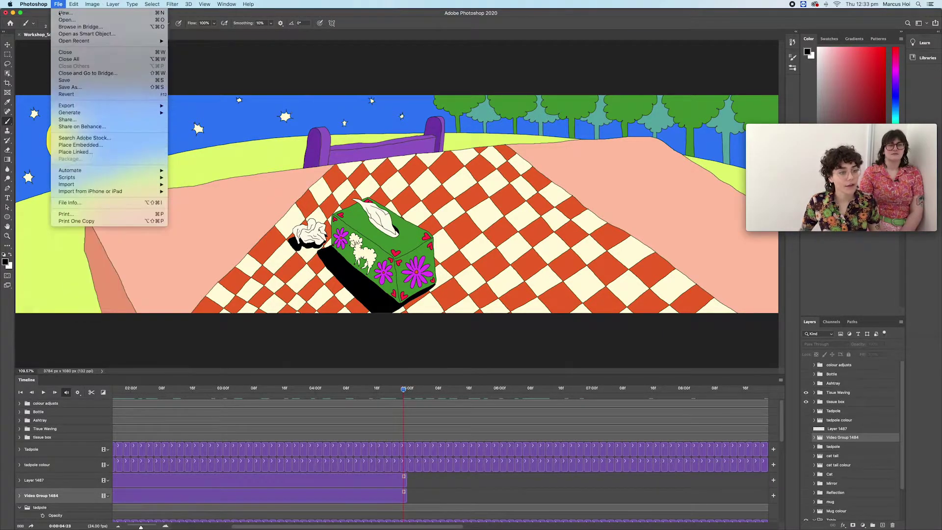
mouse_move(123, 106)
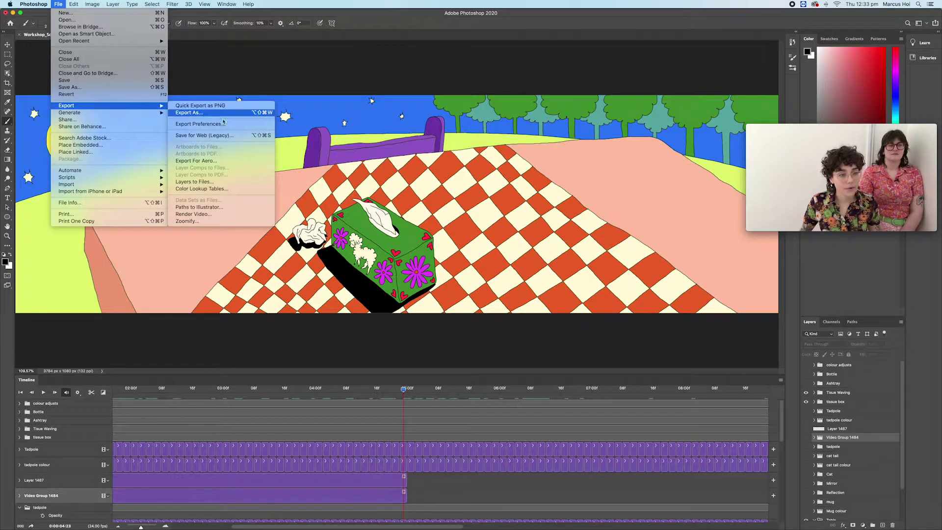
left_click(225, 214)
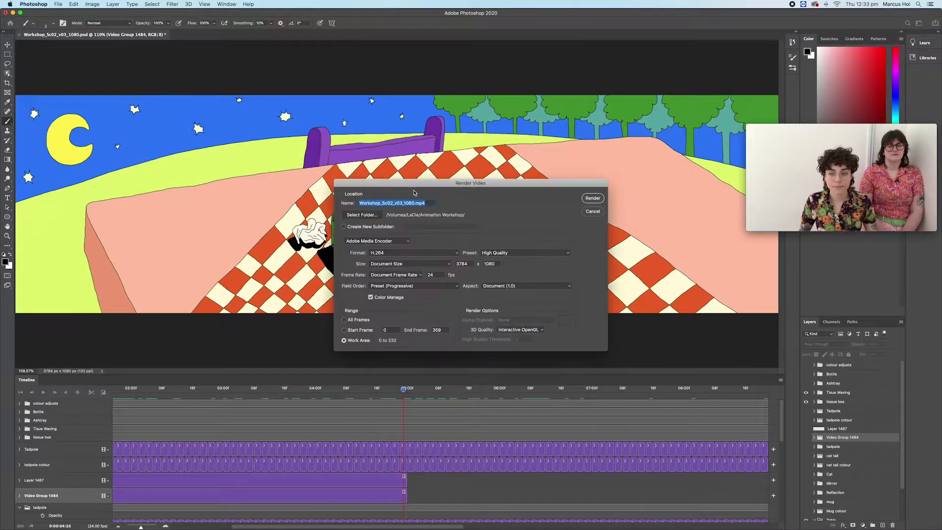
Try Photoshop Image Sequence as the render output and return it to Adobe Media Encoder.
left_click(398, 242)
left_click(398, 248)
left_click(398, 243)
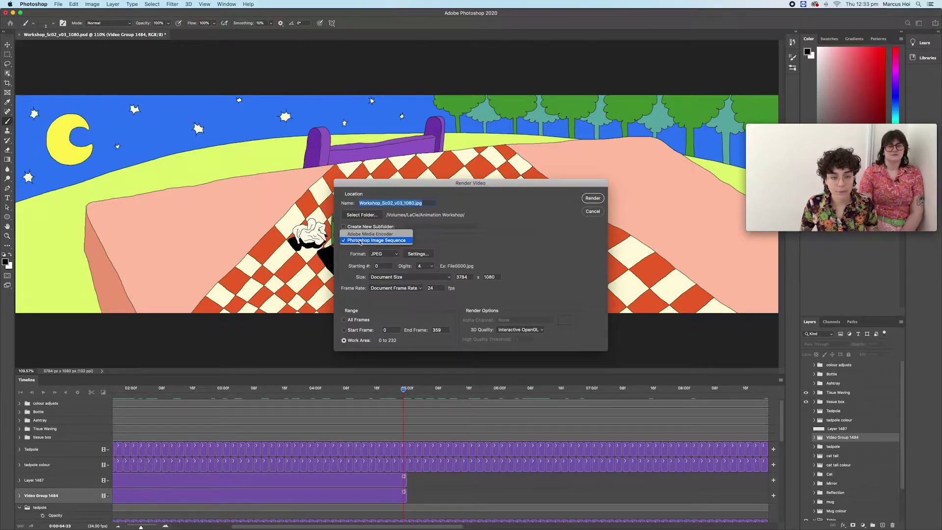
left_click(367, 234)
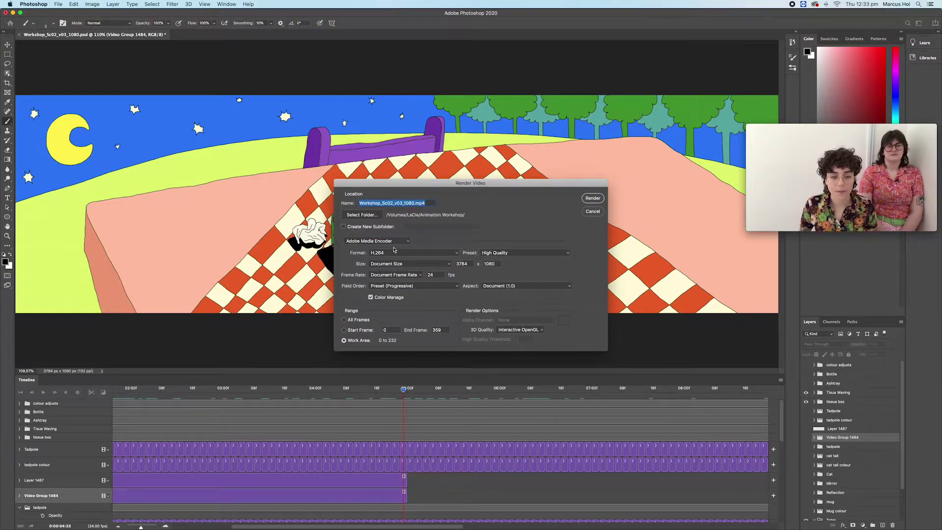
Set the render format to QuickTime and check its presets, keeping Animation High Quality.
left_click(414, 253)
left_click(414, 258)
left_click(525, 252)
left_click(527, 246)
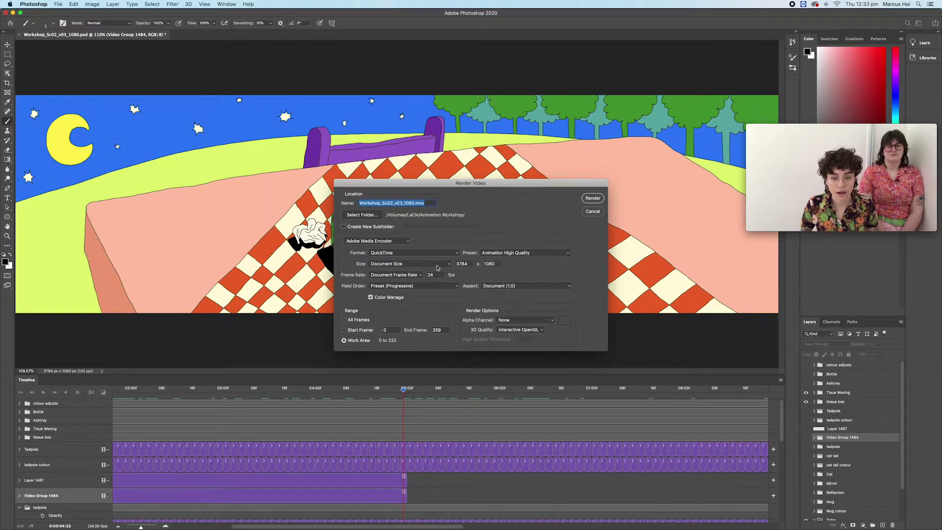
Review the render size options, set the format to H.264 and look through its presets, keeping High Quality.
left_click(401, 265)
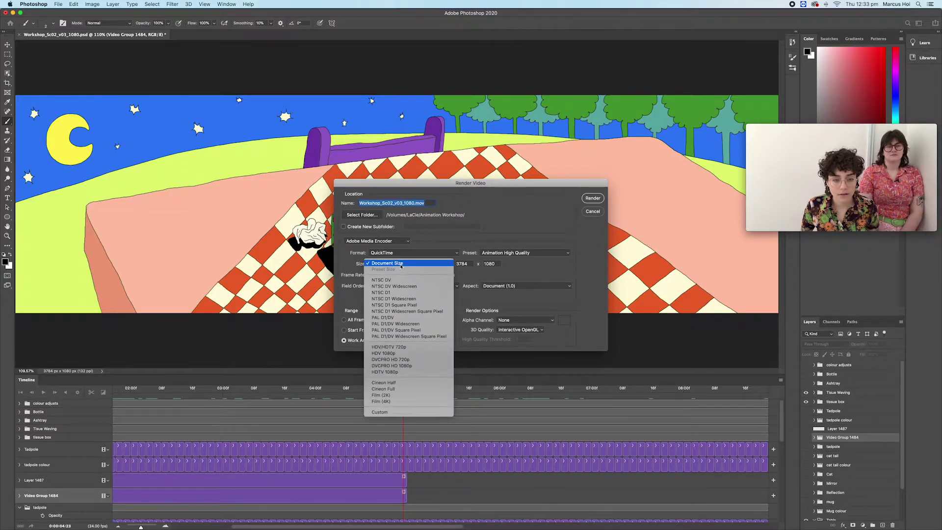
left_click(424, 248)
left_click(416, 253)
left_click(414, 247)
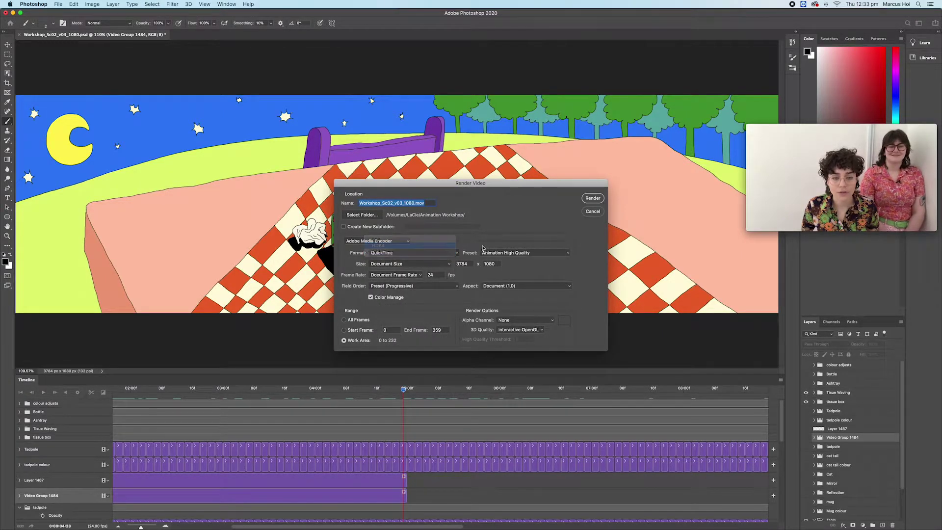
left_click(512, 254)
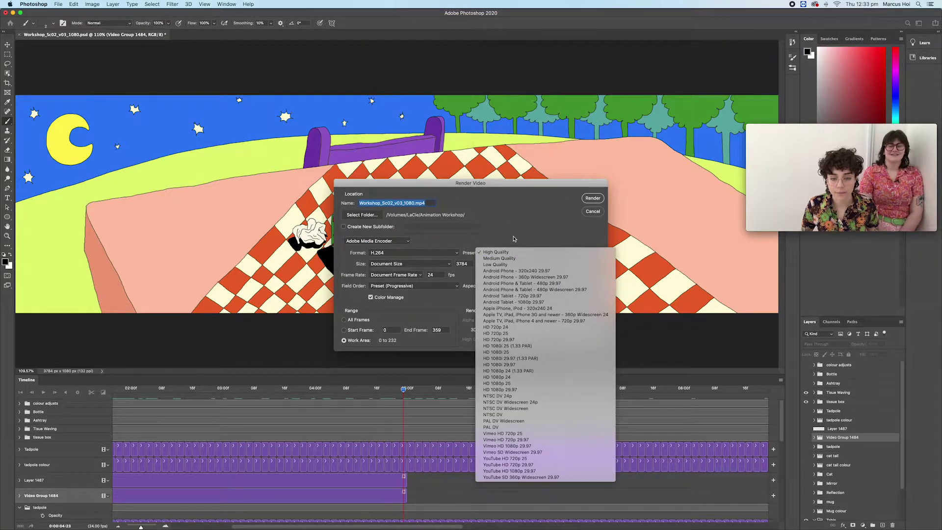
left_click(486, 243)
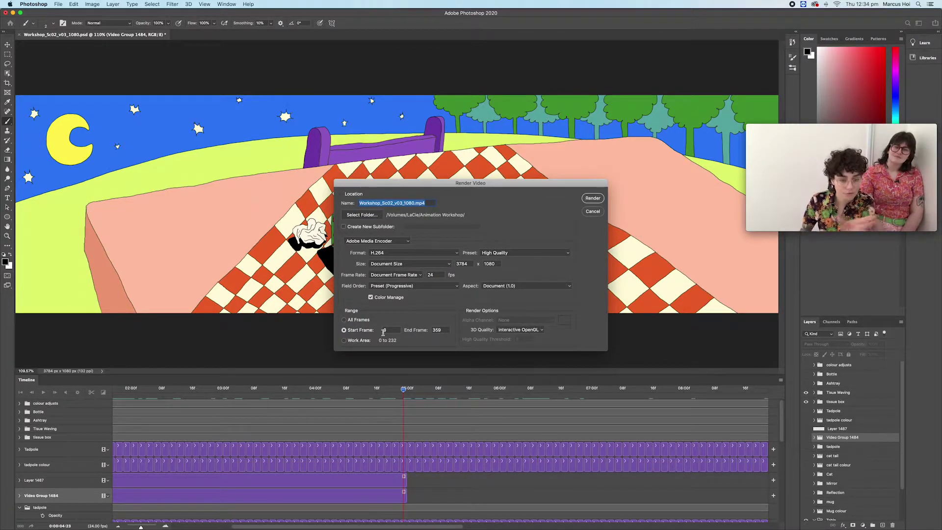
Set the render range to All Frames and check the encoder choices, keeping Adobe Media Encoder.
left_click(355, 321)
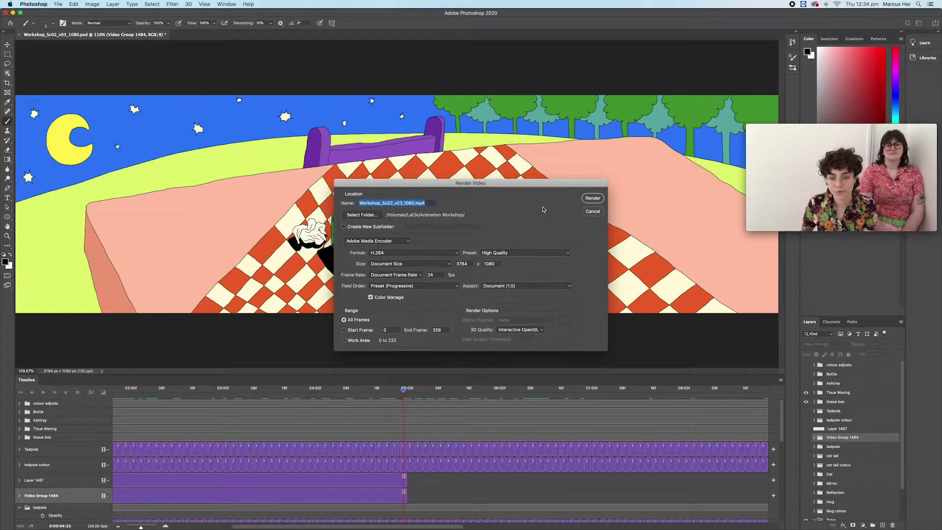
left_click(373, 241)
left_click(371, 242)
left_click(371, 242)
left_click(370, 242)
Change the render format from H.264 to QuickTime and compare its quality presets without choosing a different one.
left_click(388, 252)
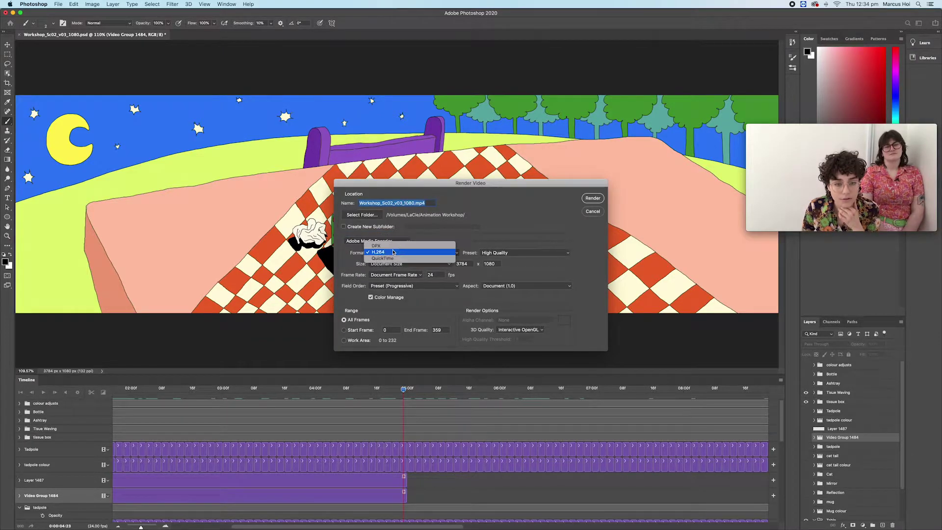
left_click(393, 259)
left_click(515, 253)
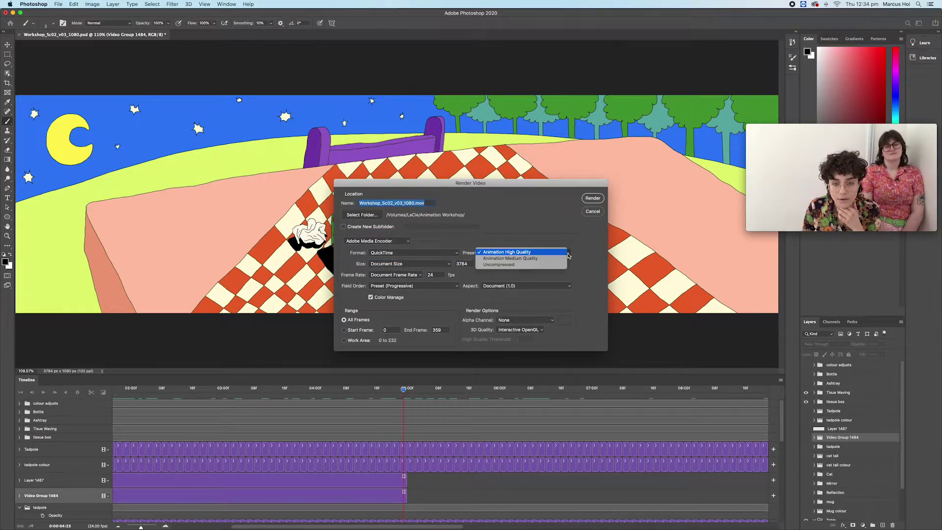
left_click(550, 211)
Return the render format to H.264, check its presets and cancel the video render.
left_click(388, 253)
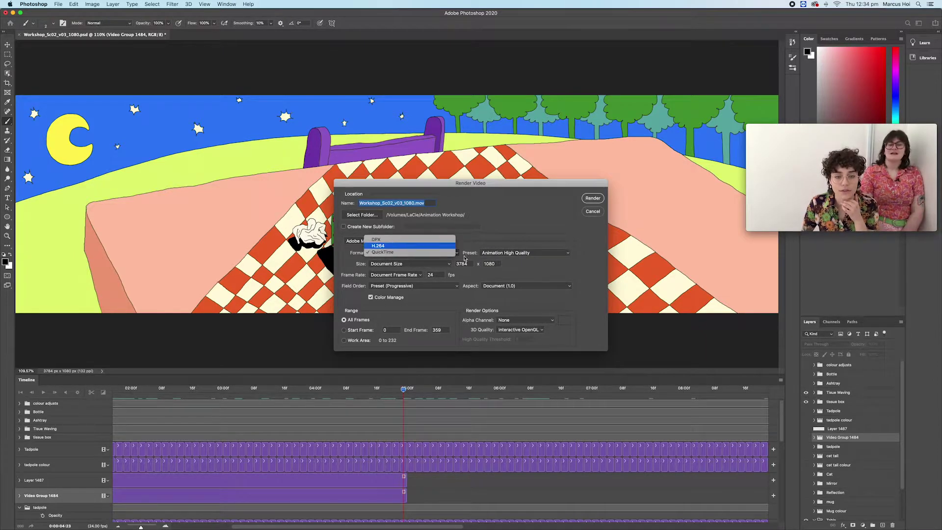
left_click(387, 247)
left_click(515, 253)
left_click(539, 237)
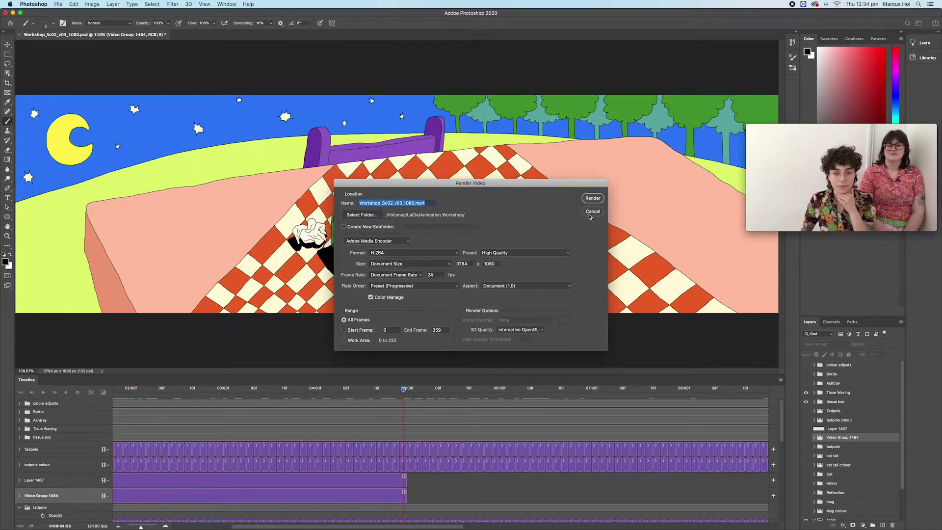
left_click(591, 212)
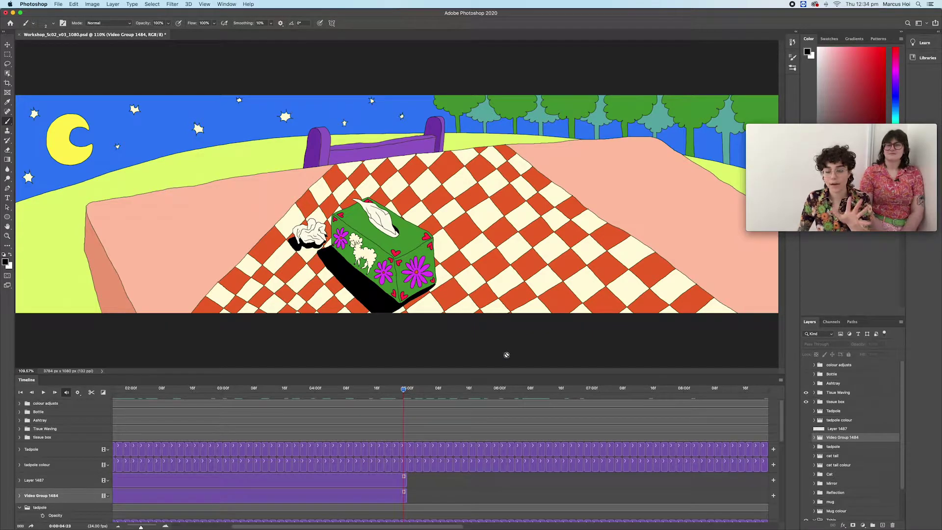
mouse_move(478, 527)
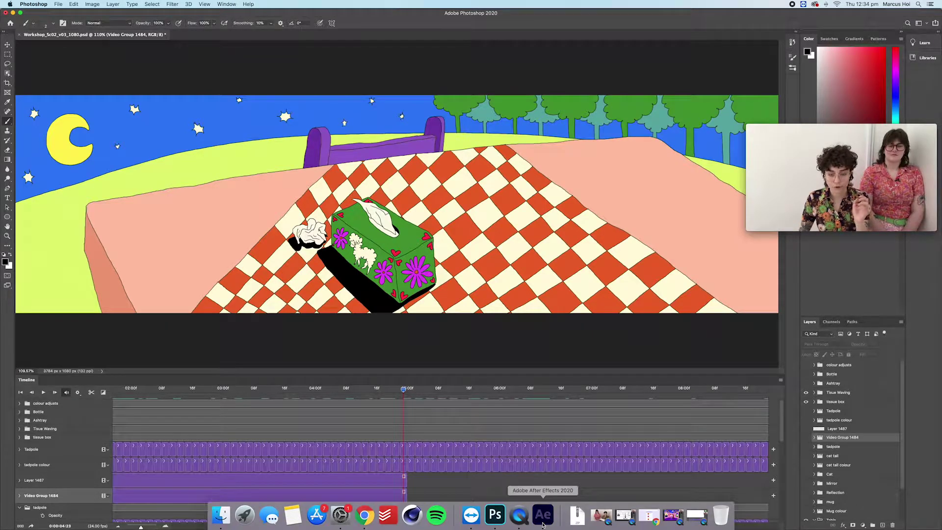
Switch to After Effects, browse the LaCie drive in the footage import dialog and cancel the import.
left_click(543, 524)
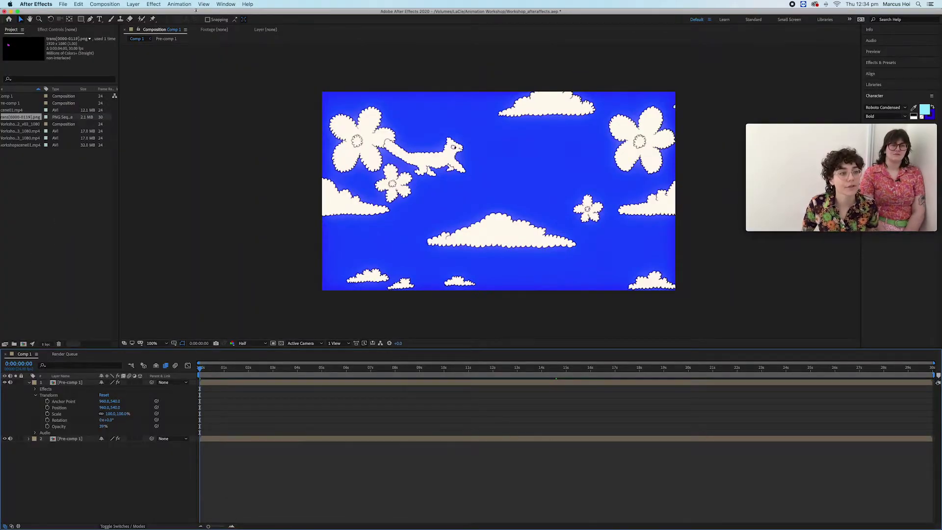
left_click(66, 191)
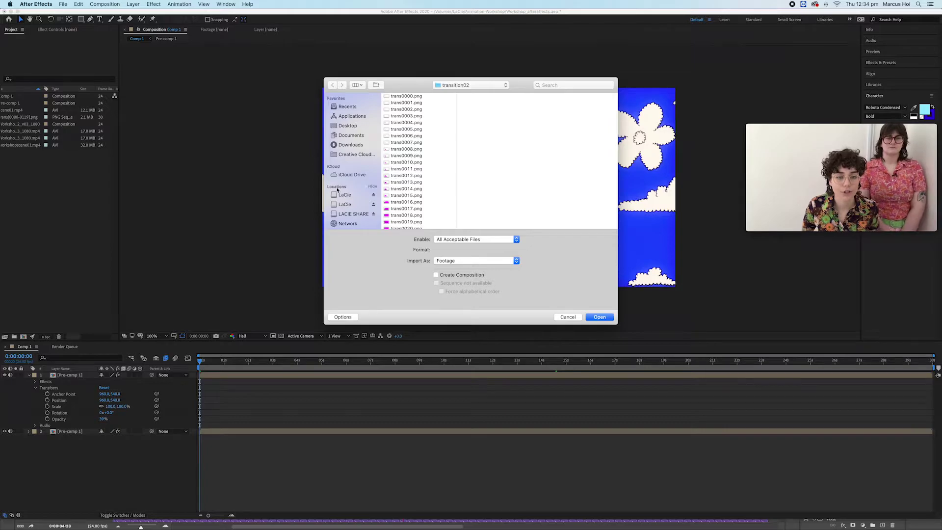
left_click(344, 204)
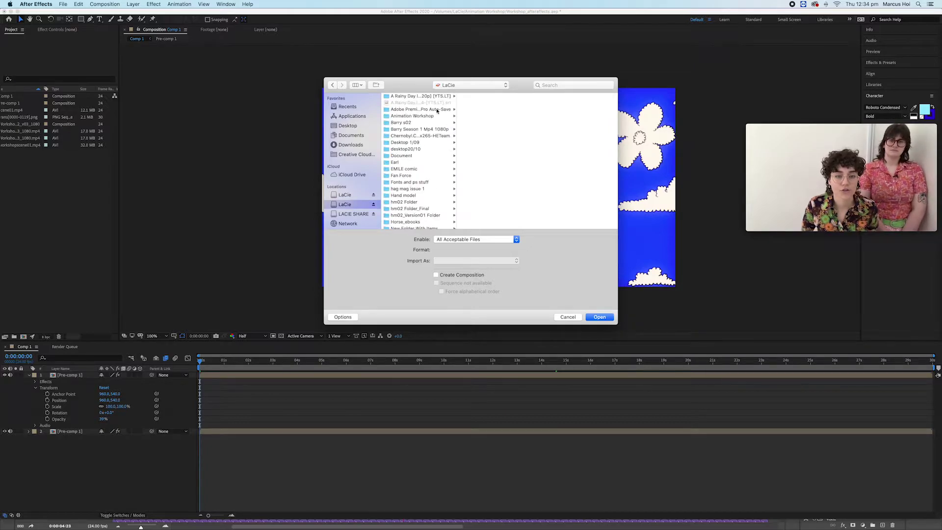
left_click(568, 317)
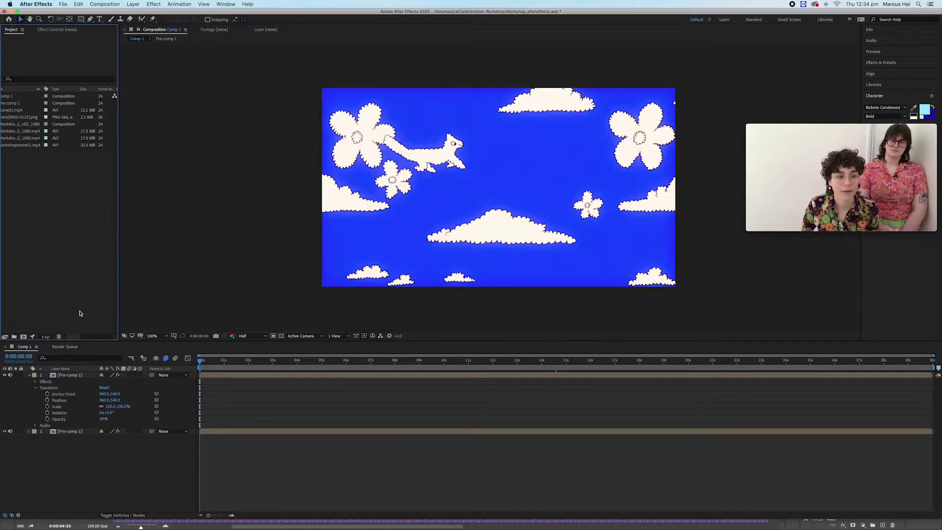
Collapse the first layer's properties in Comp 1 and open the nested Pre-comp 1 composition.
left_click(200, 518)
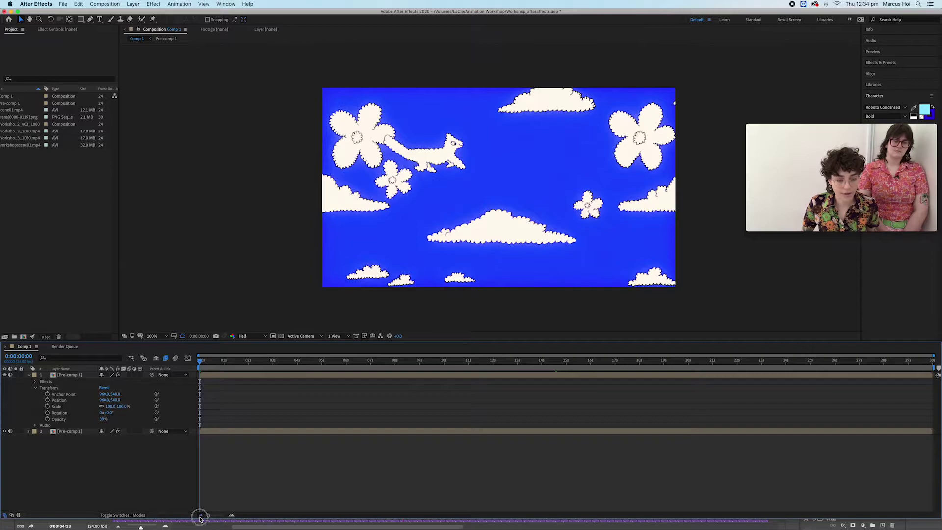
left_click(30, 377)
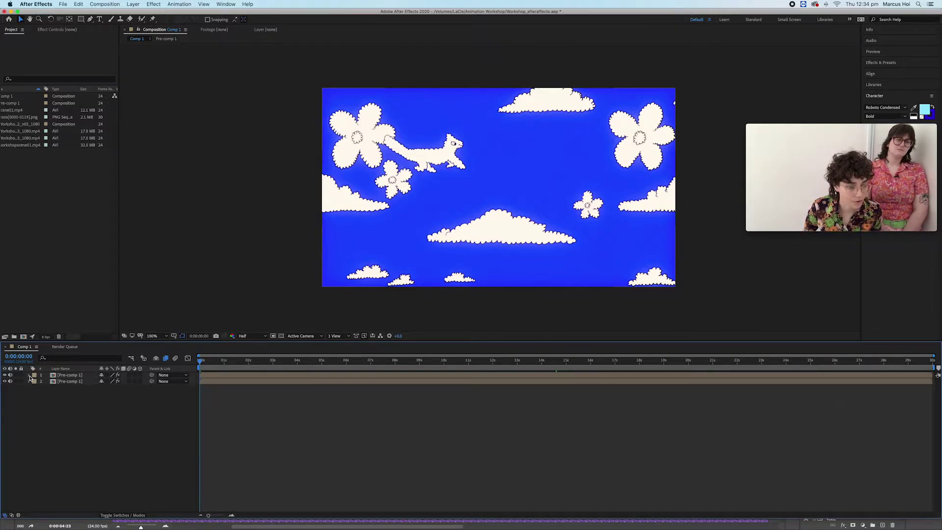
double_click(68, 382)
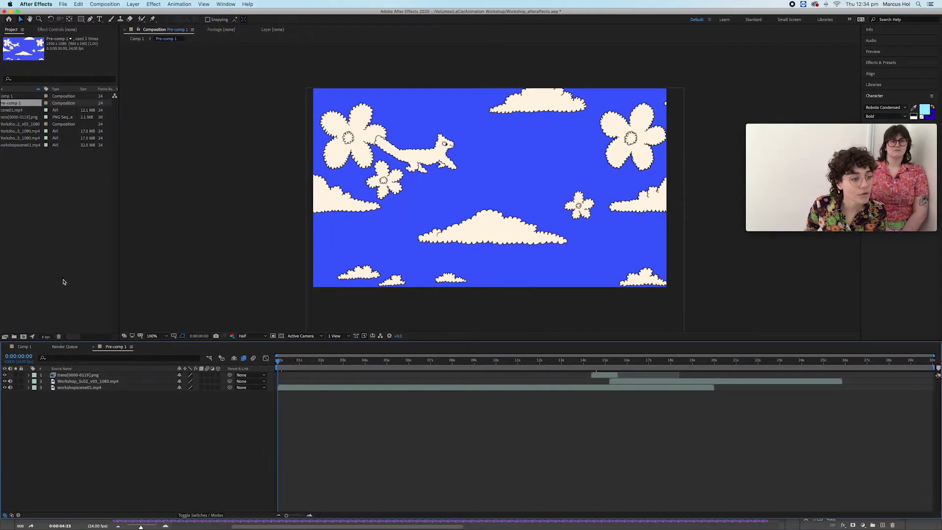
Inspect the rendered workshop videos and scene01.mp4 in the project, and preview the transition at 0:00:14:18.
left_click(24, 138)
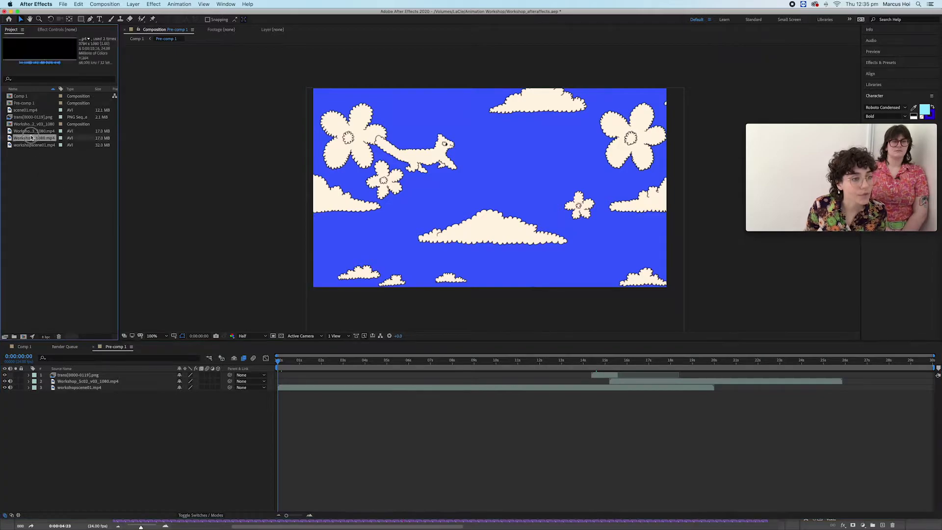
left_click(25, 131)
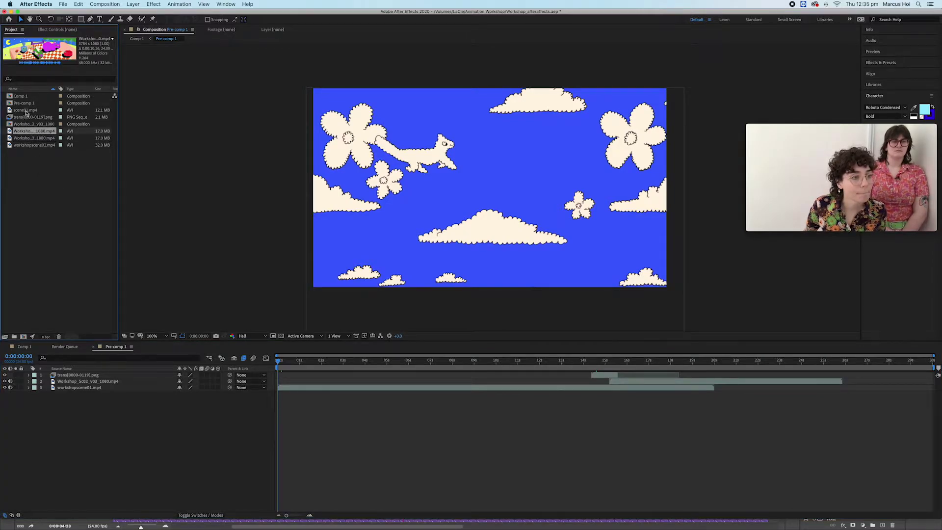
left_click(25, 111)
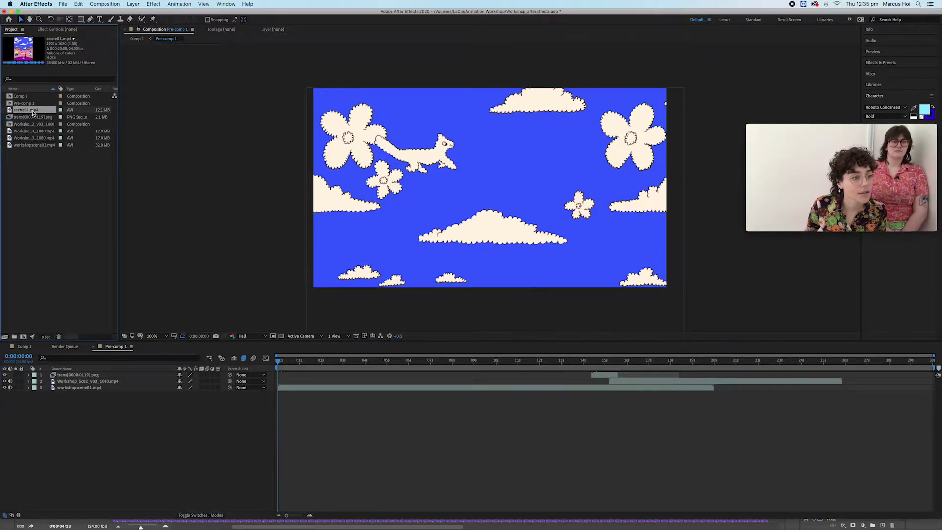
left_click_drag(32, 113, 10, 126)
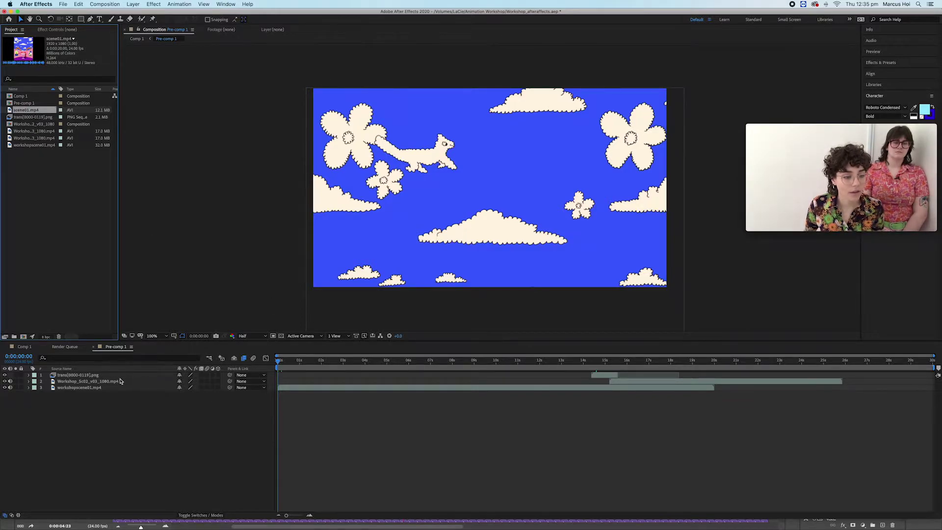
left_click_drag(579, 364, 600, 364)
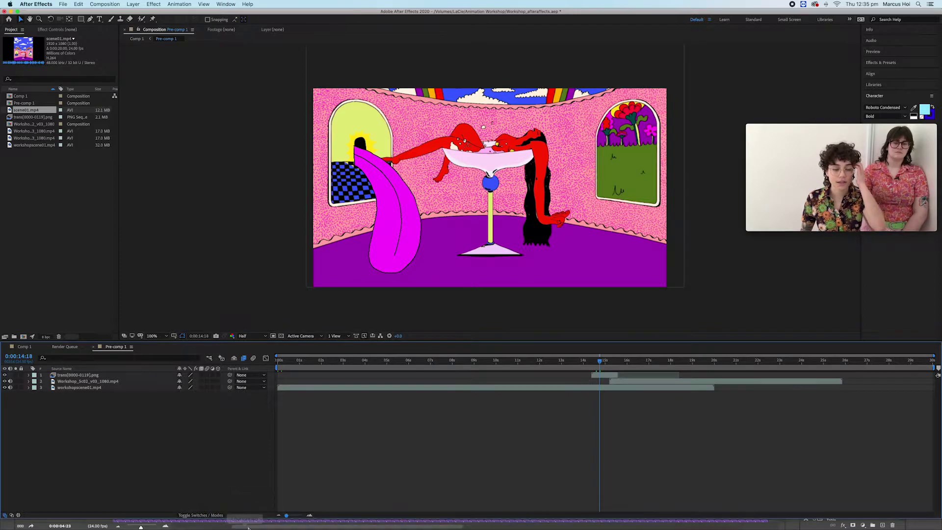
Switch to Finder and show the PNG frames in the transition02 folder of Animation Workshop.
left_click(220, 521)
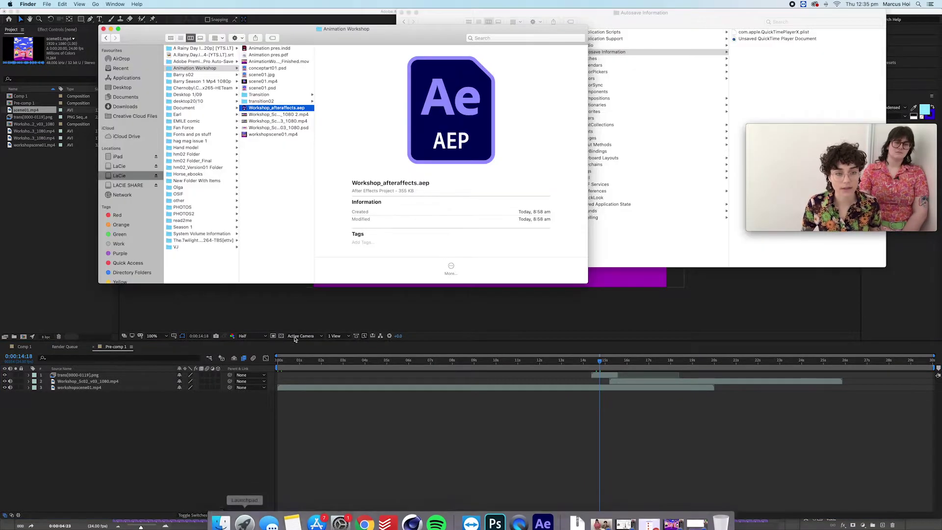
left_click(269, 95)
left_click(269, 107)
left_click(269, 101)
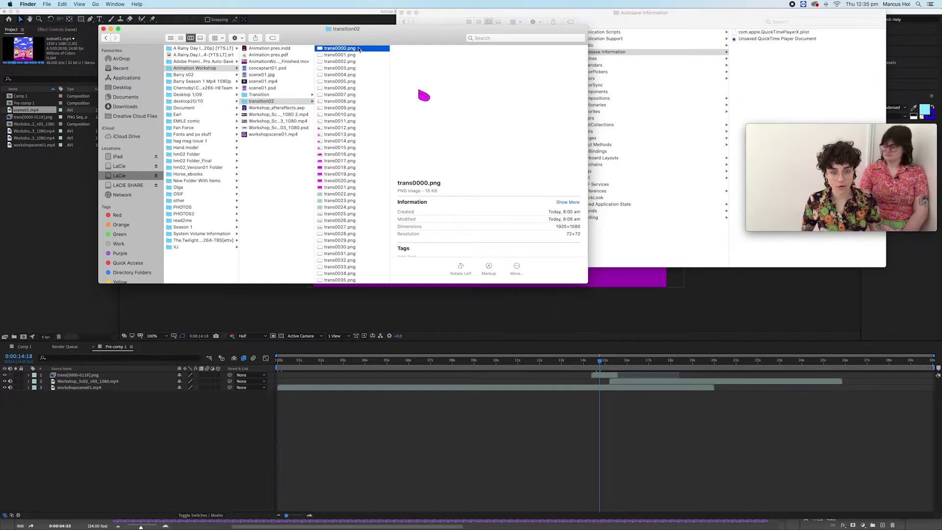
Preview the transition frames from trans0000.png through trans0025.png, go back to trans0015.png and close the preview.
key("space")
key("Down")
key("Down")
key("Down")
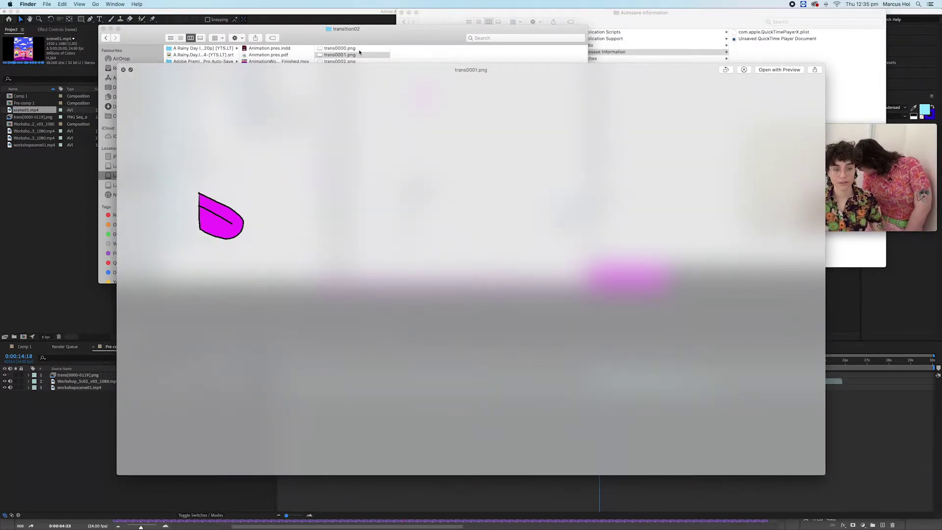
key("Down")
key("Down")
key("Down")
key("Down")
key("Down")
key("Down")
key("Down")
key("Down")
key("Down")
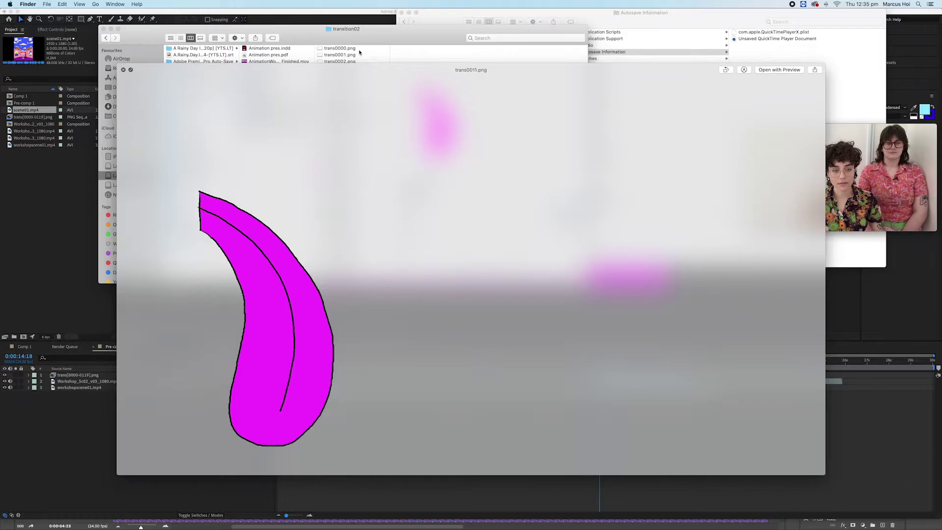
key("Down")
key("Down")
key("Down")
key("Down")
key("Down")
key("Down")
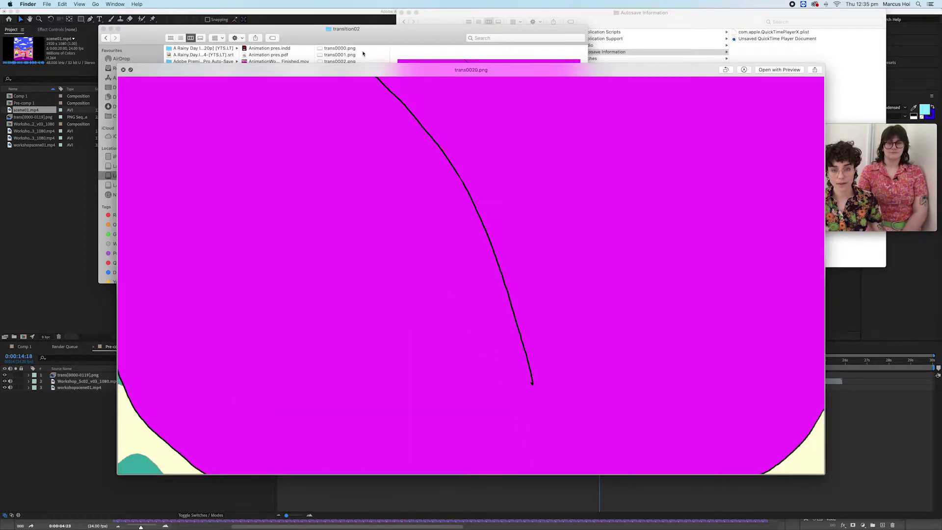
key("Down")
key("Down")
key("Down")
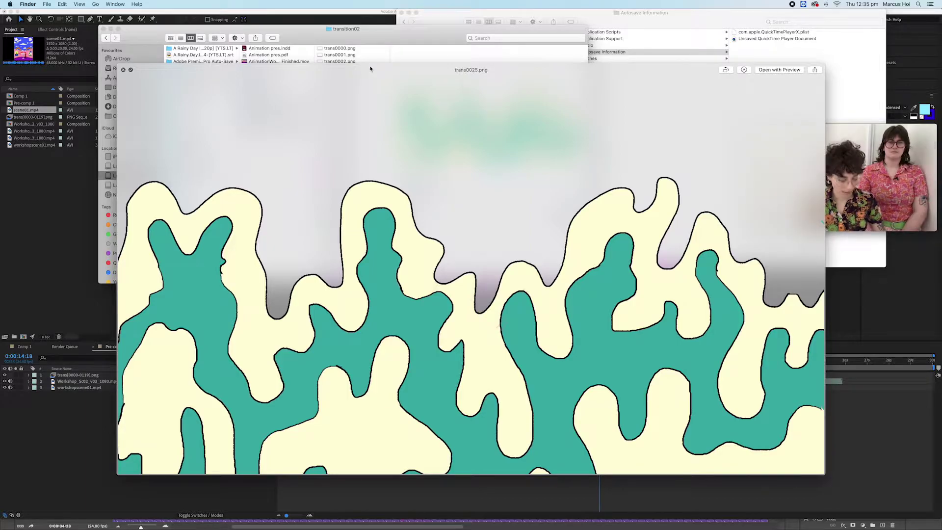
key("Up")
key("Up")
key("Up")
key("Up")
key("Up")
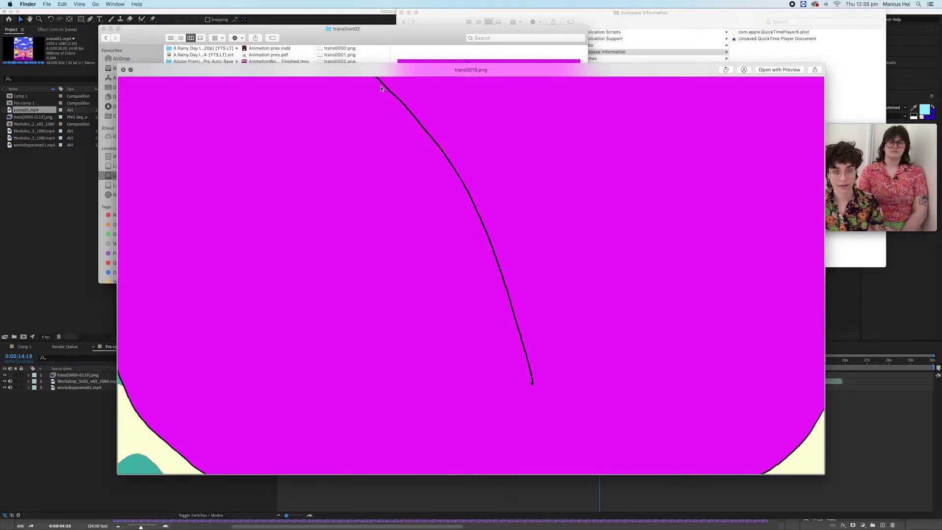
key("Up")
key("Up")
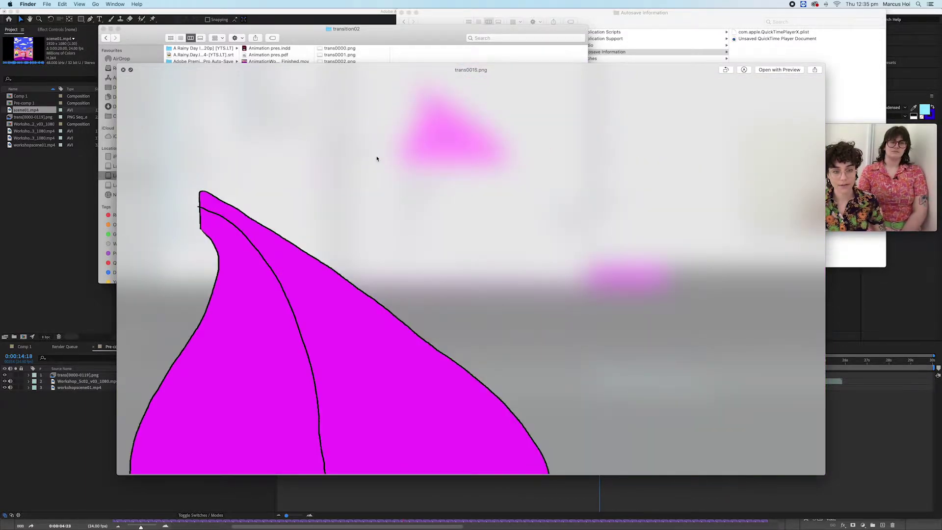
key("space")
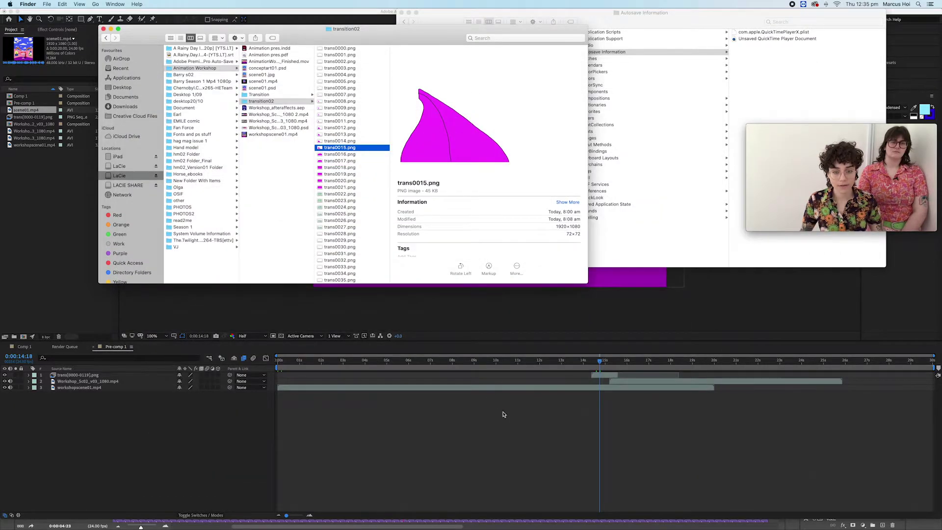
Return to After Effects, view the transition over the scene at 0:00:14:19 and move the playhead back to the start.
left_click(505, 417)
mouse_move(589, 363)
left_mouse_down()
mouse_move(574, 364)
mouse_move(601, 364)
left_mouse_up()
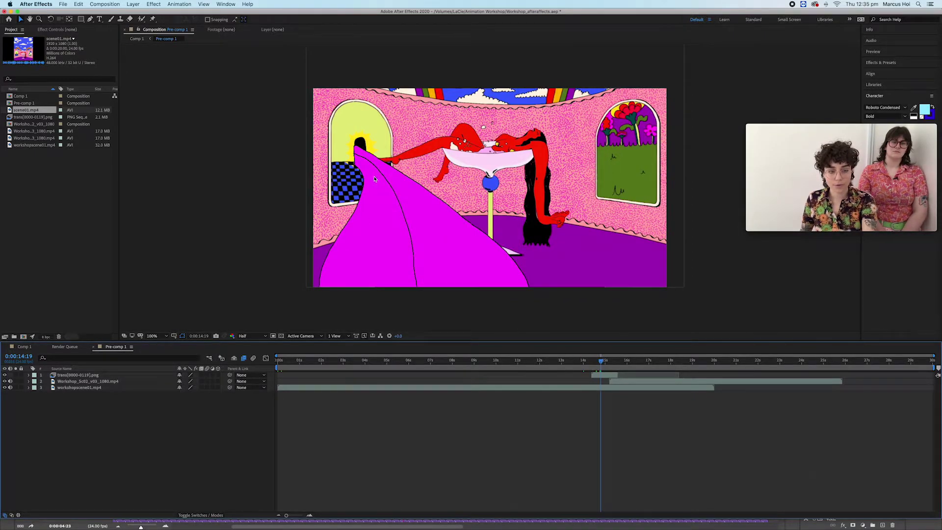
left_click_drag(605, 366, 248, 362)
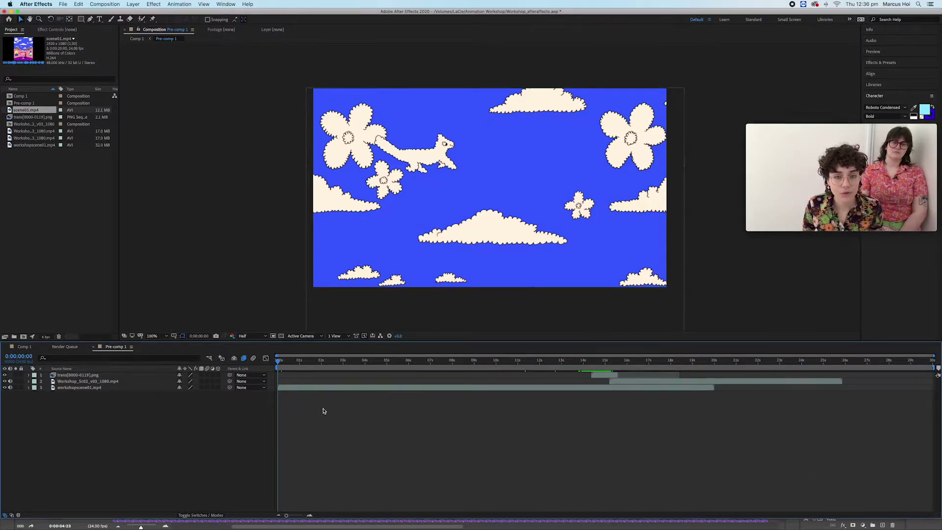
Reveal the Transform properties of workshopscene01.mp4 and examine its Position keyframes at 0:00:03:02 and 0:00:08:19.
left_click(77, 388)
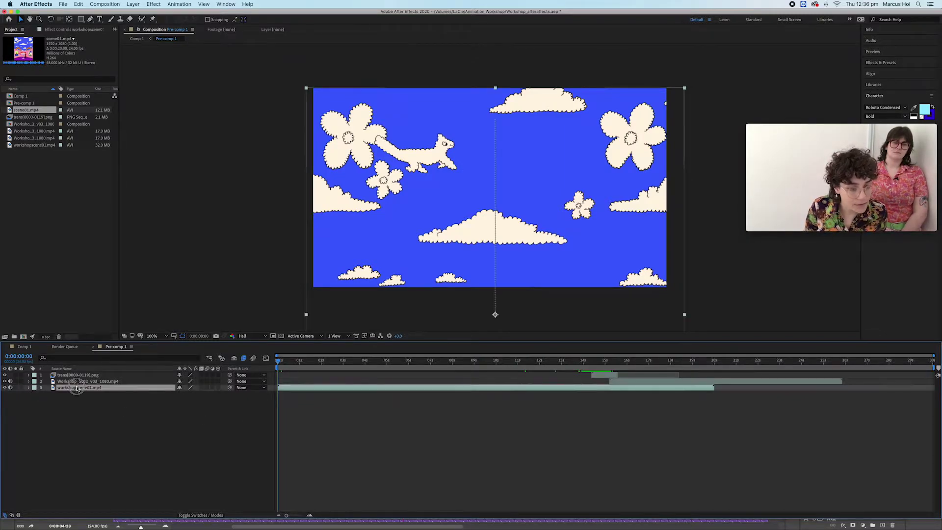
left_click(28, 388)
left_click(35, 394)
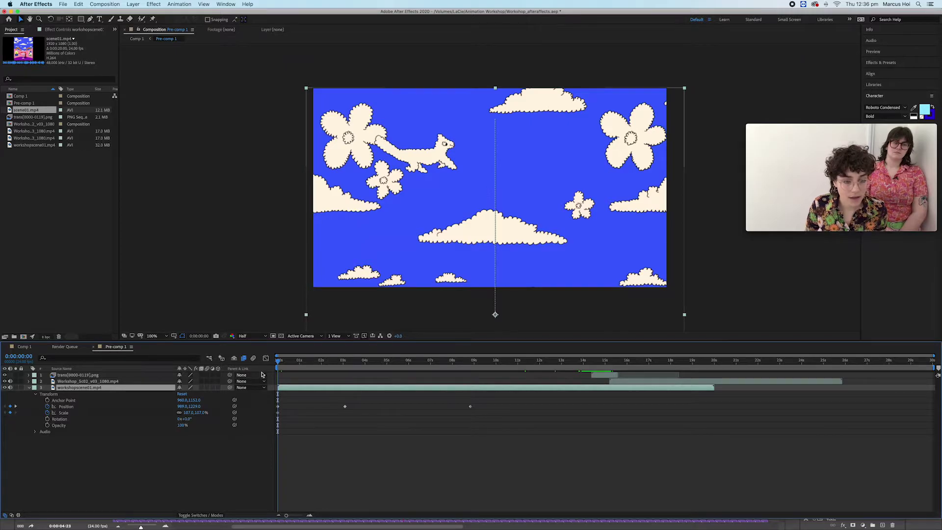
left_click(278, 362)
left_click_drag(278, 362, 347, 365)
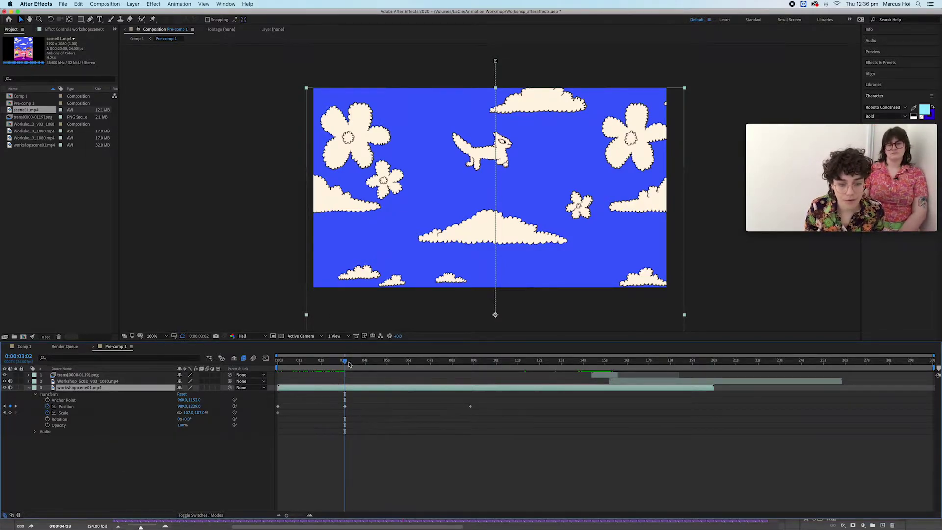
left_click_drag(345, 364, 470, 366)
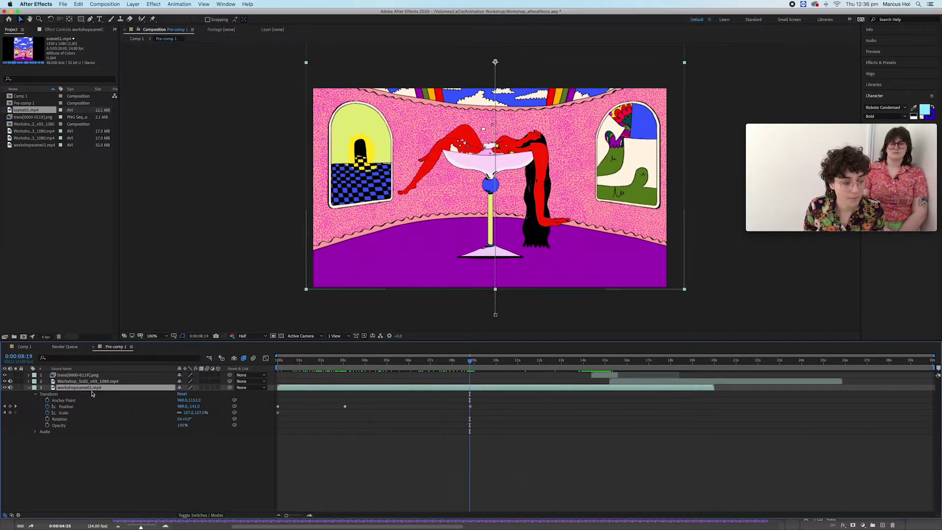
left_click(70, 408)
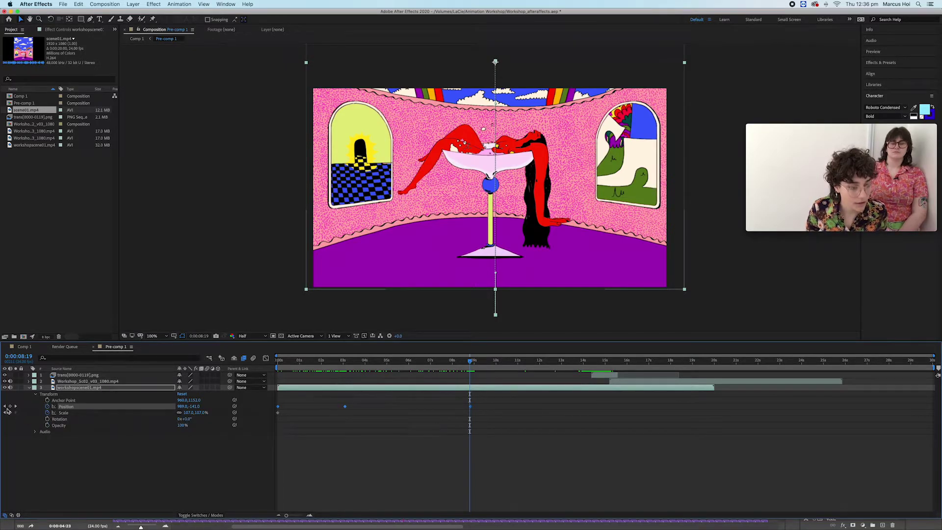
Move the playhead to 0:00:16:12 and reveal the Transform properties of the Workshop_Sc02_v03_1080.mp4 layer.
left_click_drag(470, 361, 638, 381)
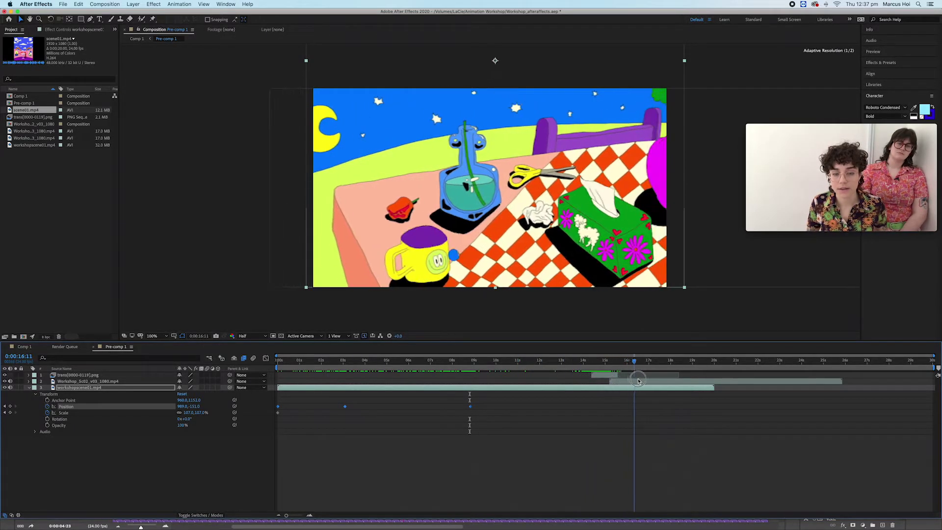
left_click(616, 382)
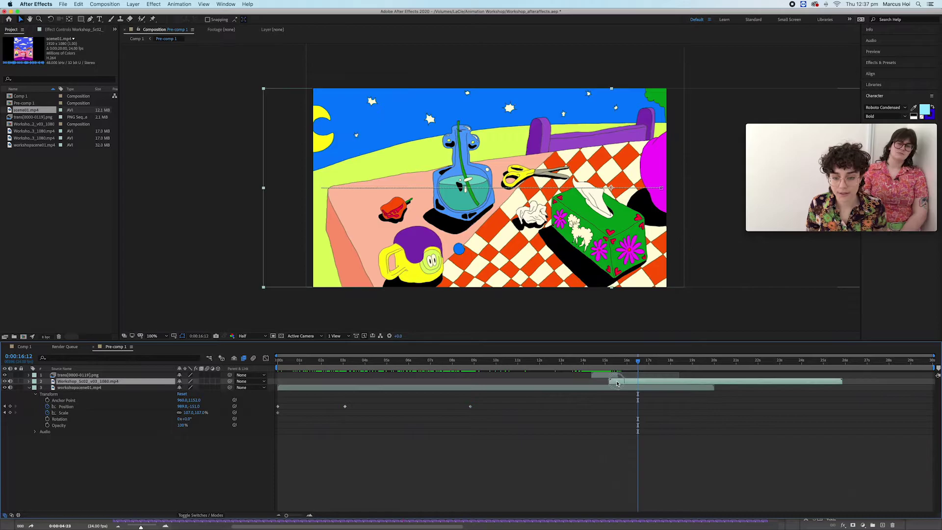
left_click(28, 382)
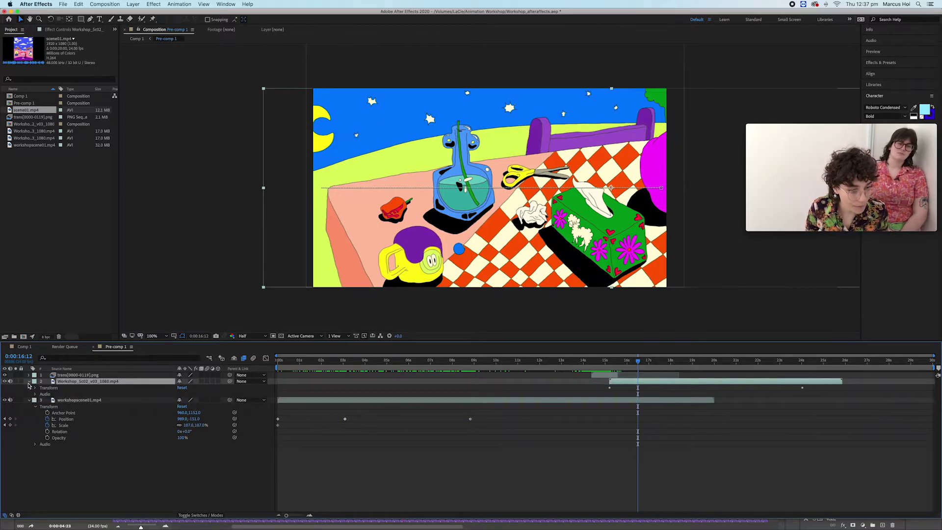
left_click(36, 388)
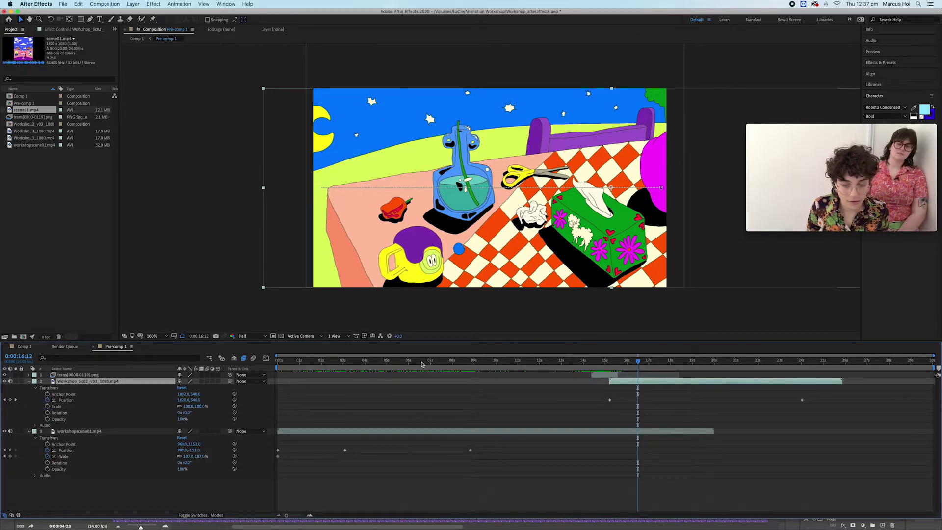
Move the playhead to 0:00:13:15 and collapse the properties of both scene video layers.
left_click_drag(638, 363, 569, 366)
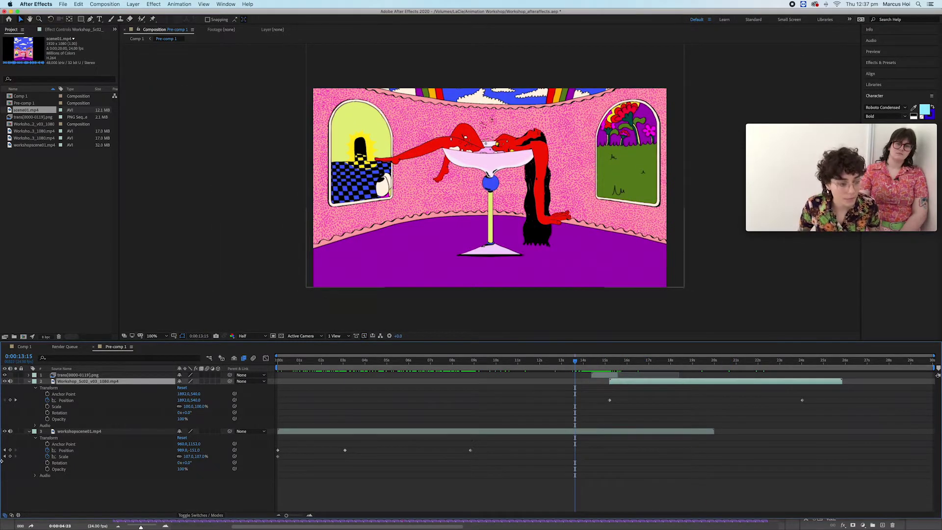
left_click(30, 432)
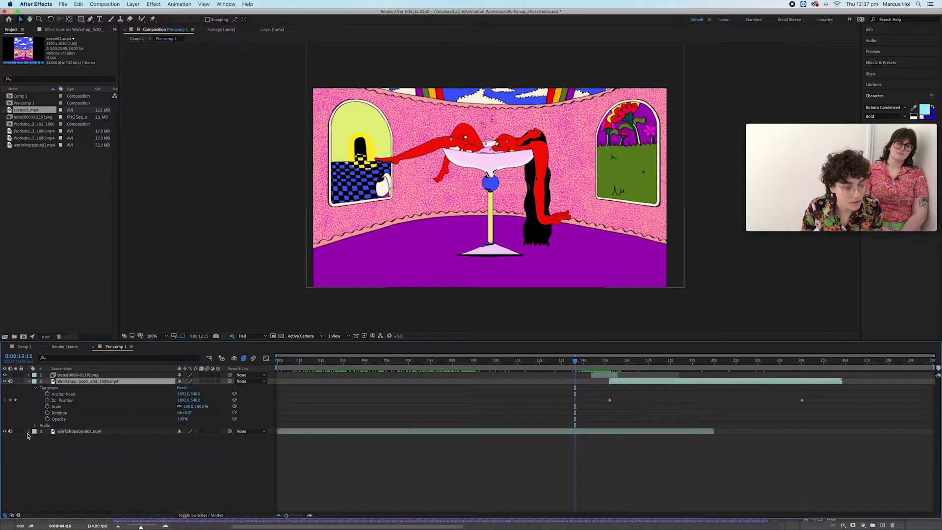
left_click(29, 381)
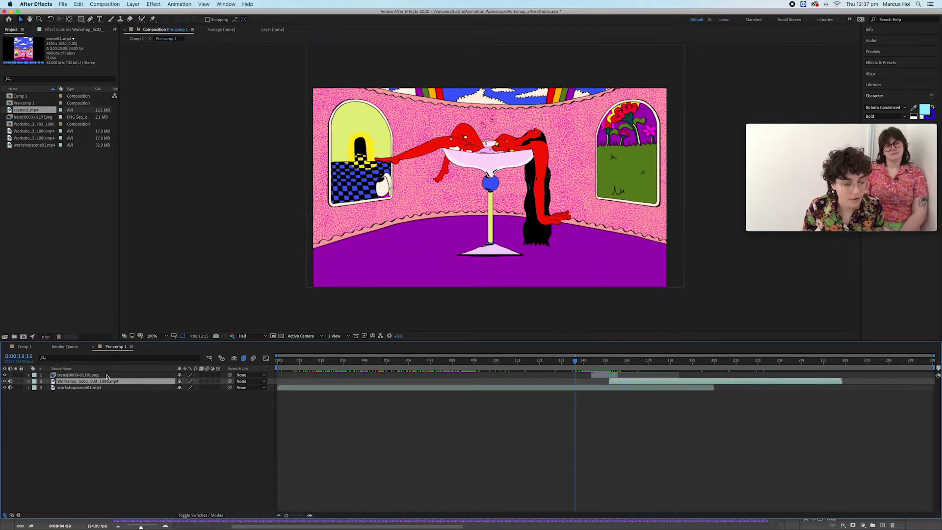
Return the playhead to the start, select all three layers of Pre-comp 1 and locate their Pre-compose command.
left_click_drag(575, 362, 553, 367)
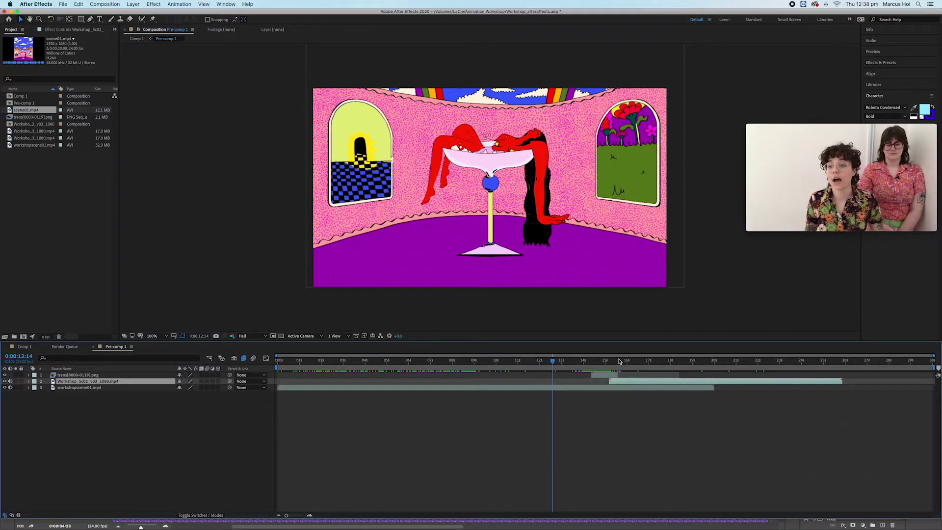
left_click_drag(602, 361, 234, 361)
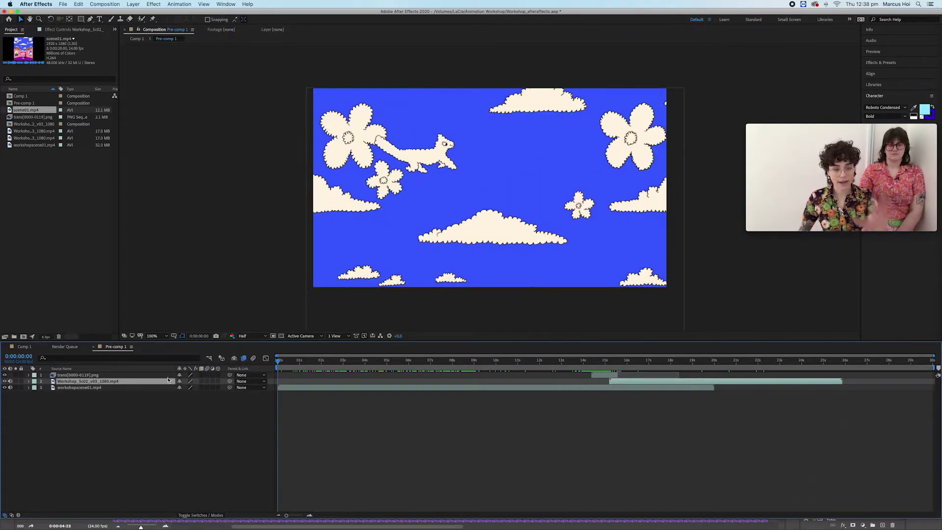
left_click(82, 387)
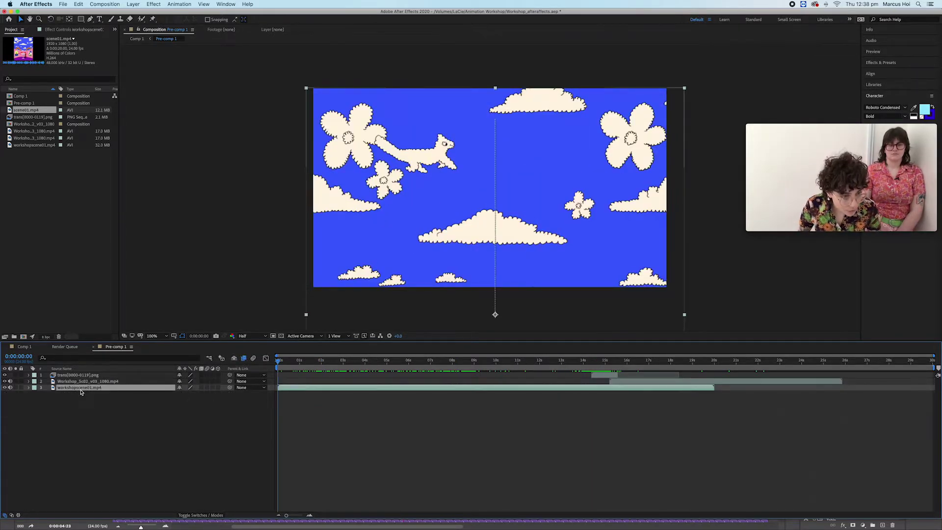
left_click(82, 375, "shift")
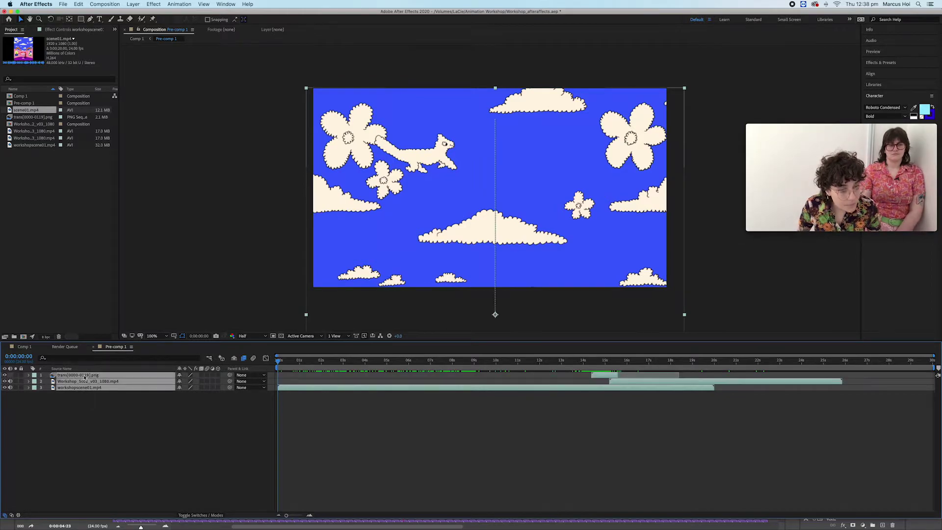
right_click(84, 378)
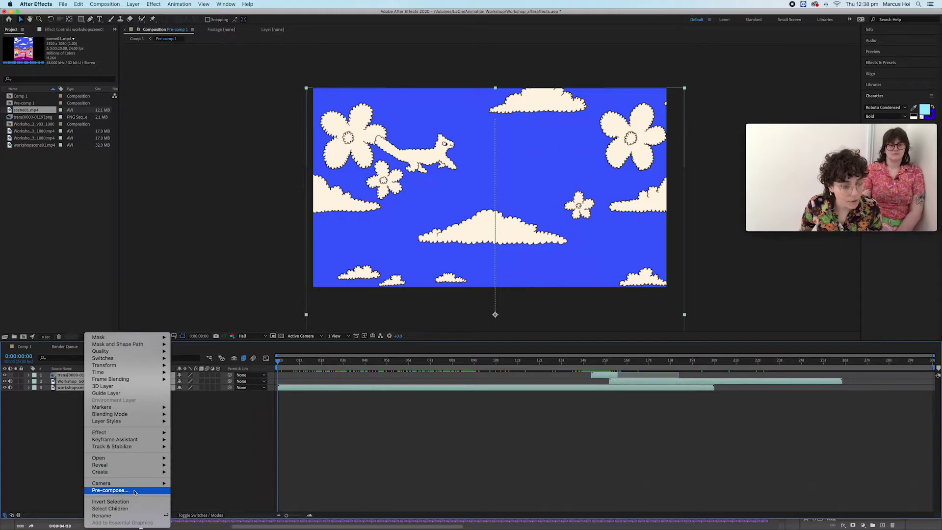
left_click(115, 490)
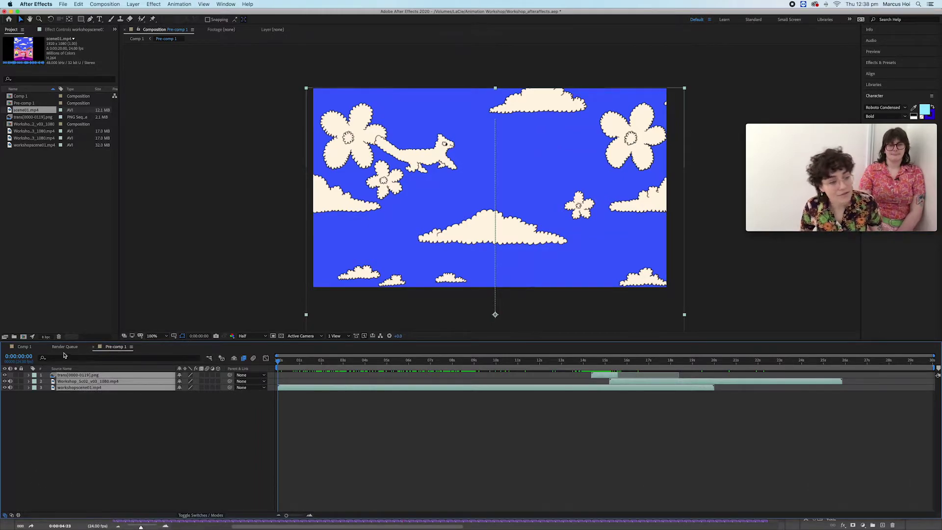
Switch to Comp 1 and hide the upper Pre-comp 1 layer.
left_click(24, 346)
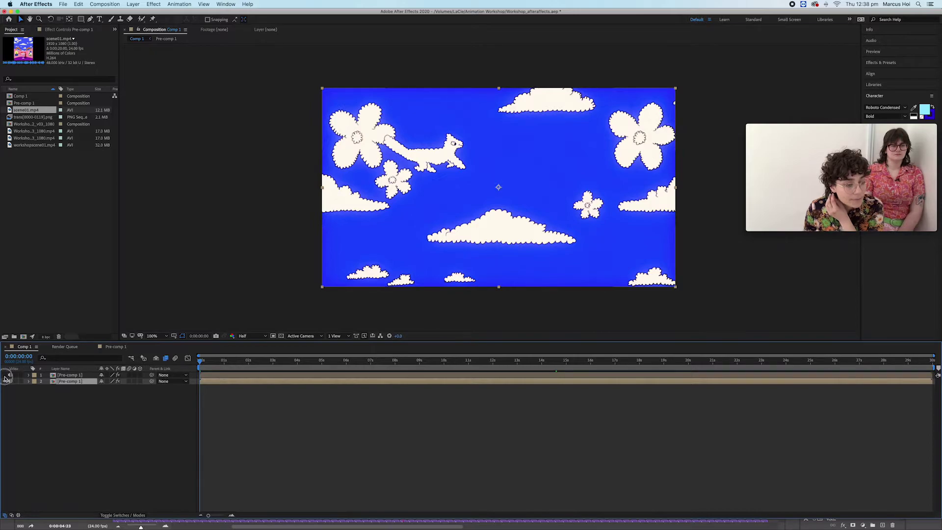
left_click(9, 381)
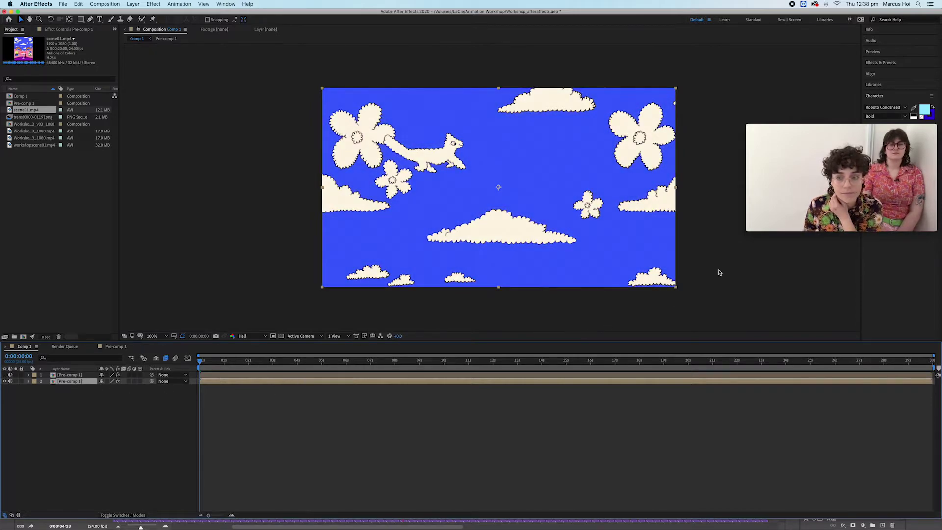
Search the effects for "noise" and select the Noise effect in the Noise & Grain category.
left_click(883, 63)
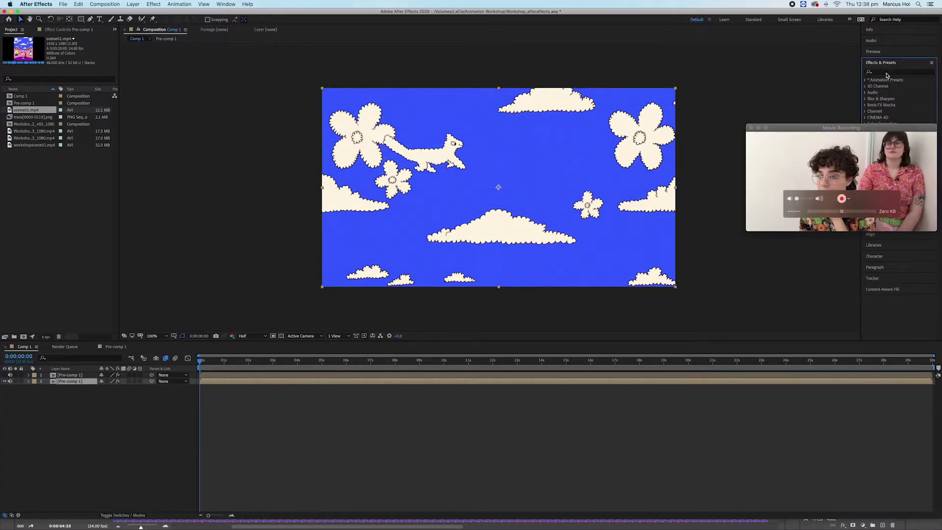
left_click(886, 73)
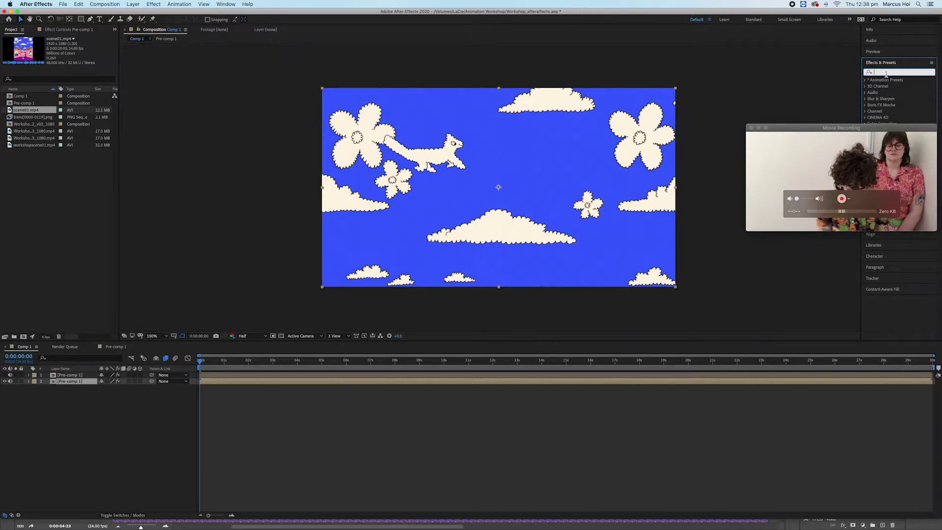
type("noise")
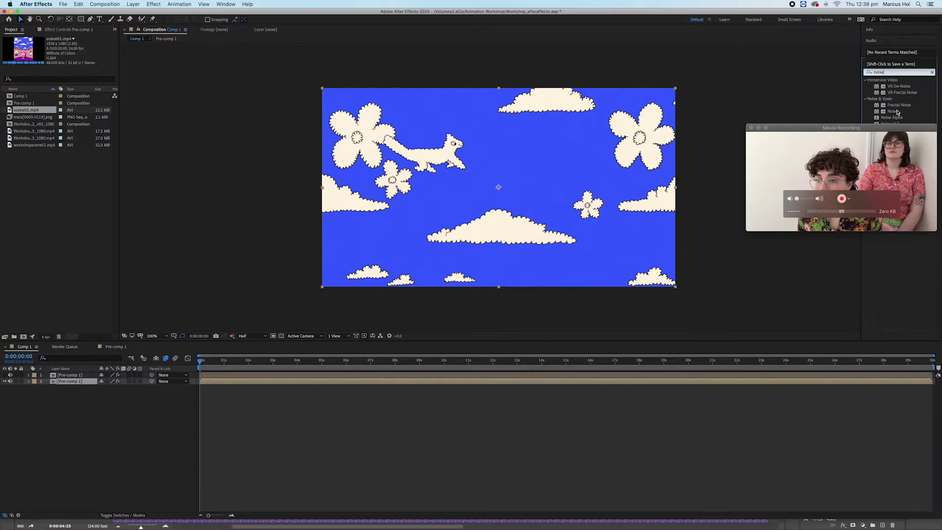
left_click(895, 111)
left_click_drag(873, 110, 906, 117)
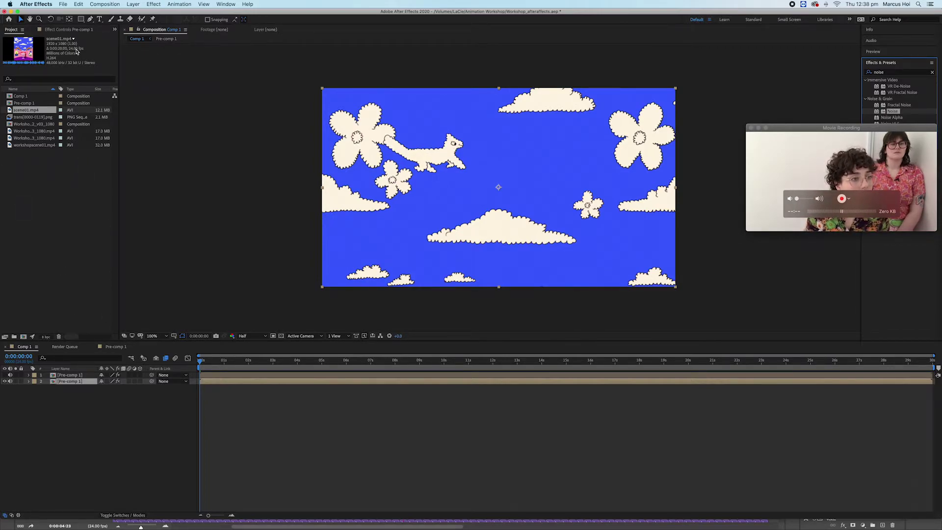
Show the effect settings of the lower Pre-comp 1 layer and examine its Noise effect.
left_click(63, 30)
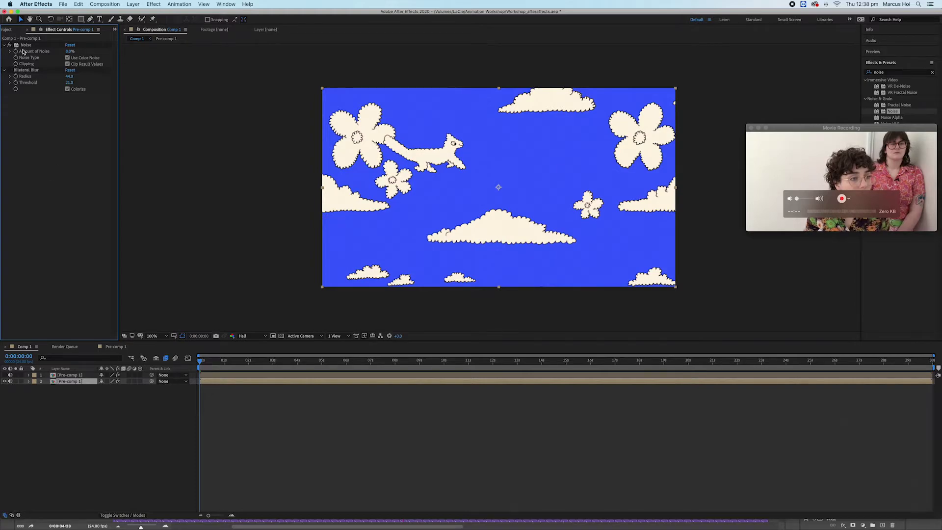
left_click(36, 44)
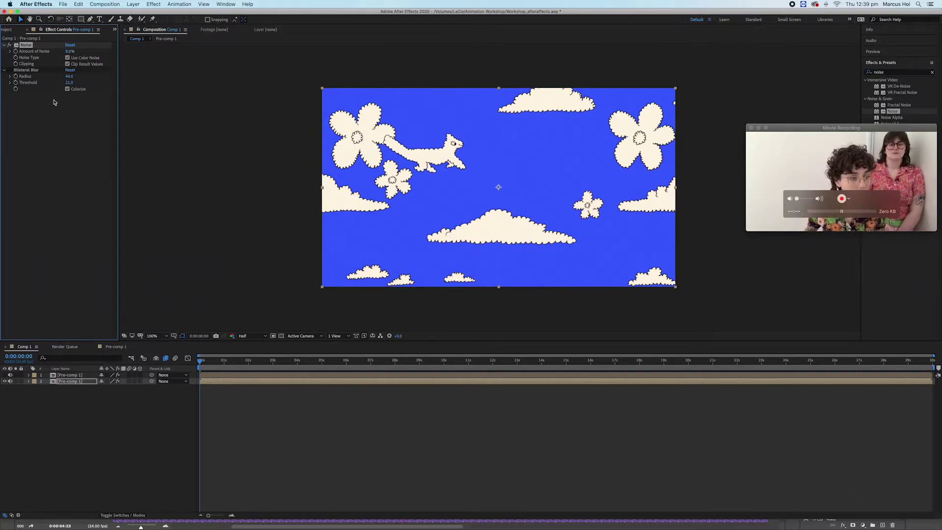
left_click(53, 126)
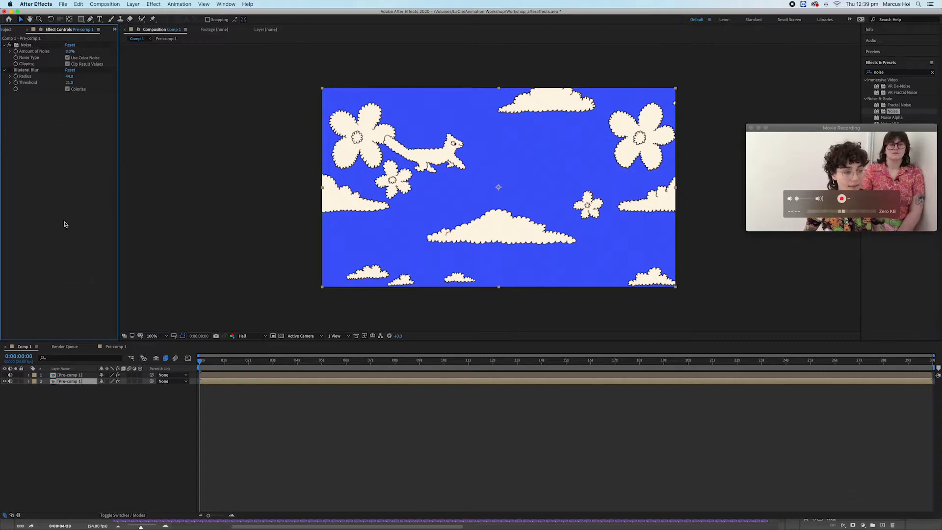
Locate the Duplicate command for the lower Pre-comp 1 layer without applying it.
right_click(60, 382)
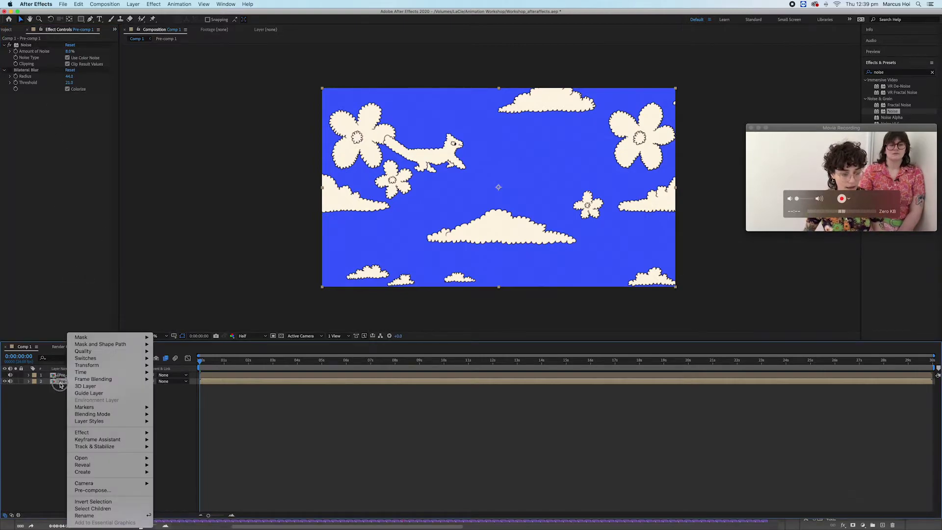
left_click(60, 384)
left_click(101, 4)
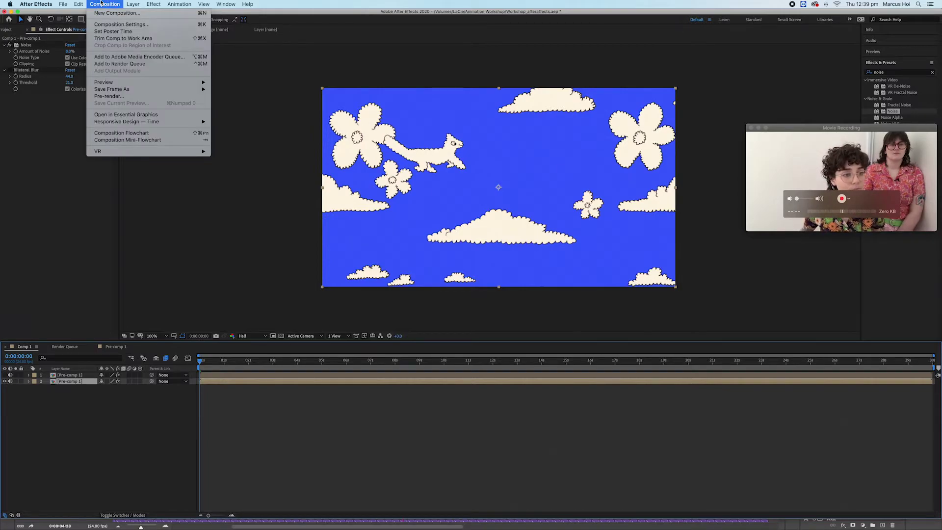
mouse_move(81, 3)
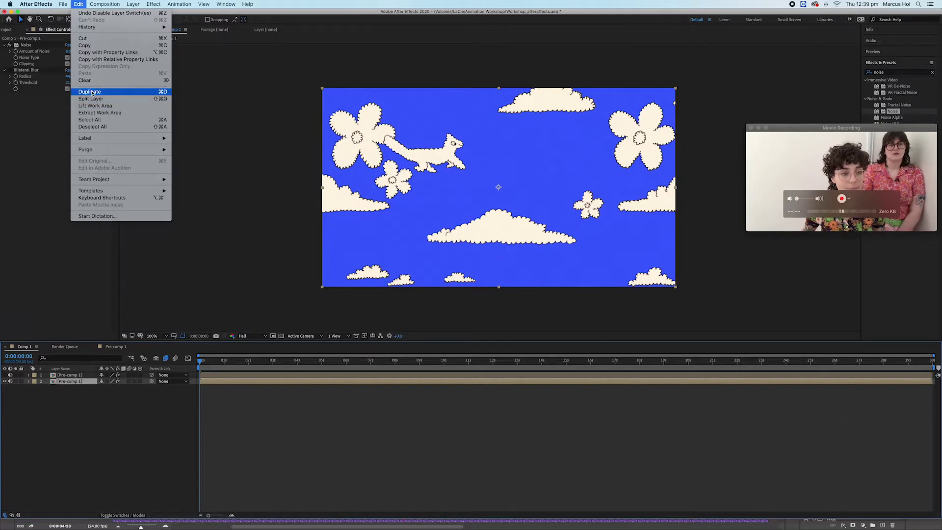
left_click(7, 349)
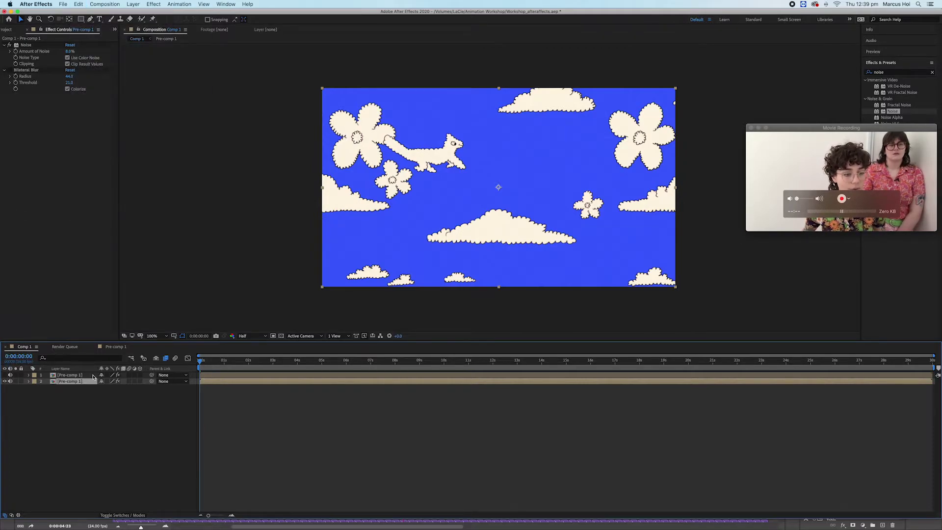
Compare the effect settings of the two Pre-comp 1 layers and make the upper one visible again.
left_click(62, 376)
left_click(65, 381)
left_click(67, 375)
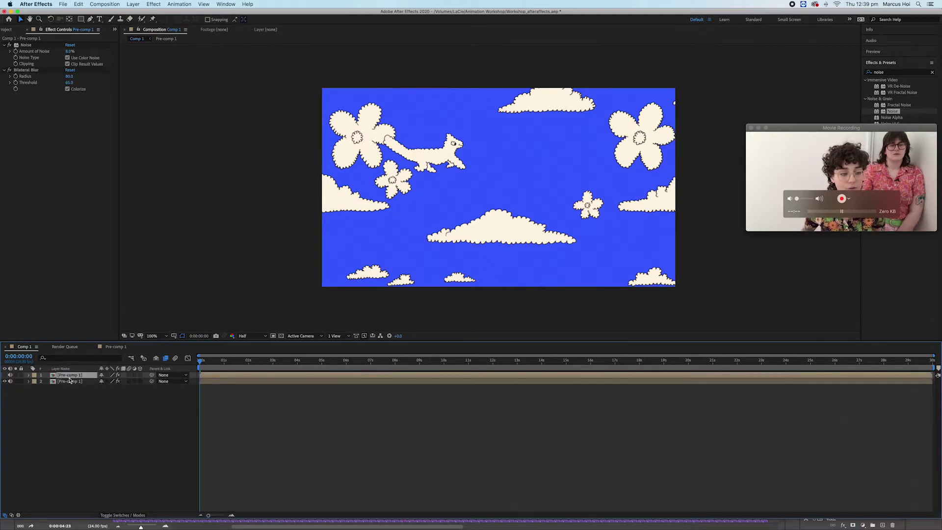
left_click(5, 380)
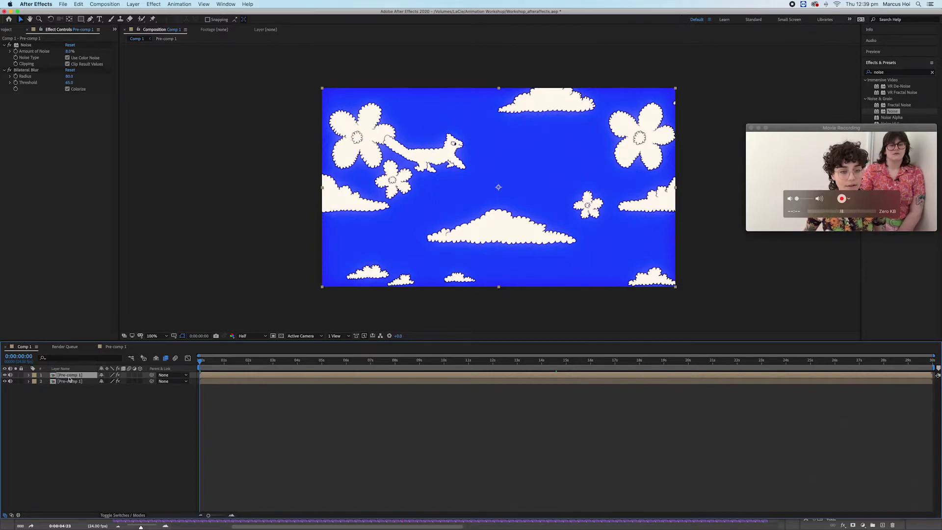
Search the effects for "bilateral" and select Bilateral Blur in the Blur & Sharpen category.
left_click(897, 73)
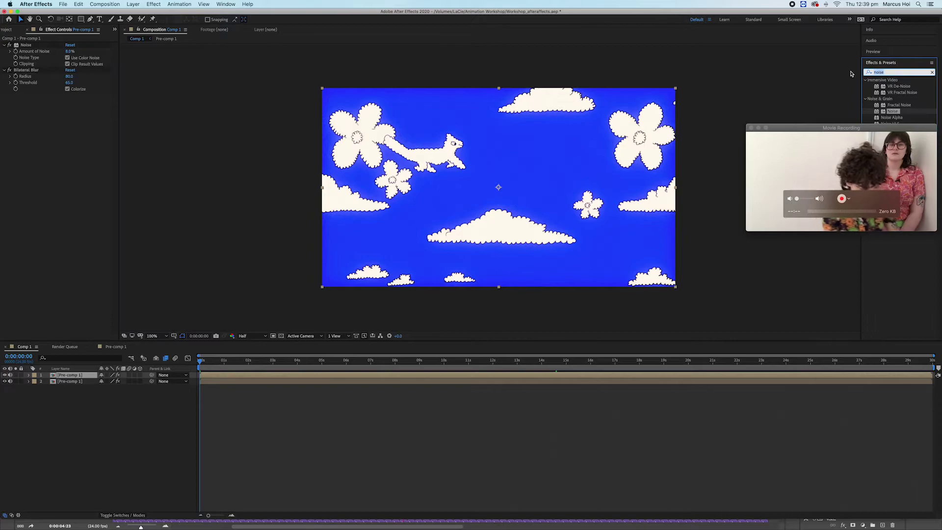
type("bilateral")
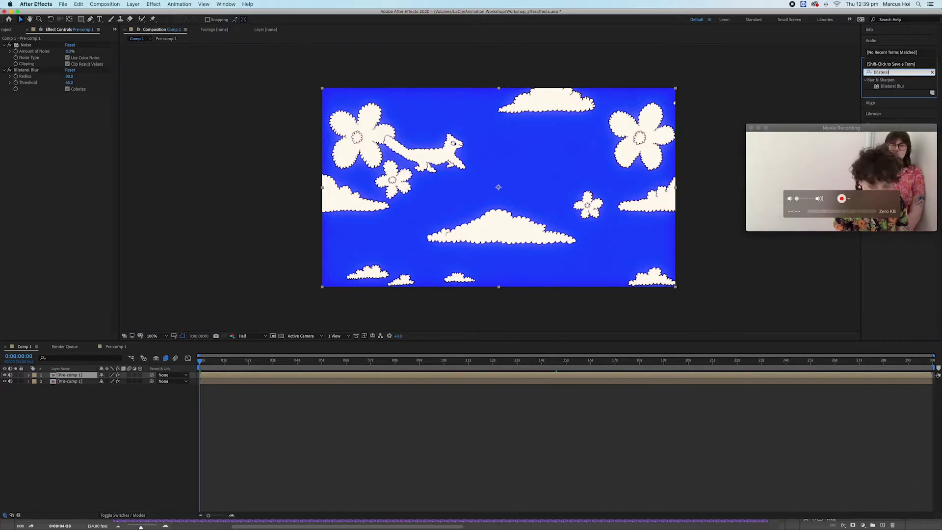
left_click_drag(891, 85, 937, 105)
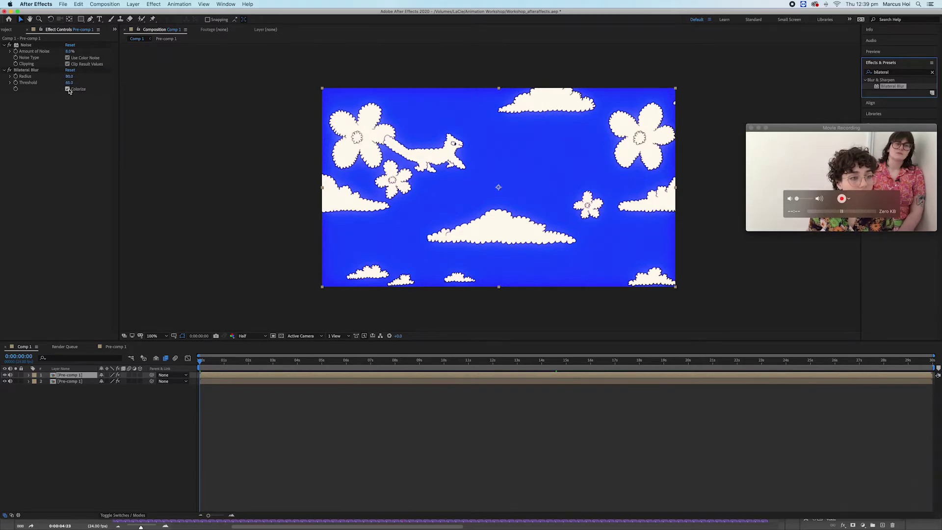
Set the upper layer's Bilateral Blur Radius to 187 and Threshold to 200, checking the look with the layer hidden and shown.
left_click_drag(70, 79, 94, 80)
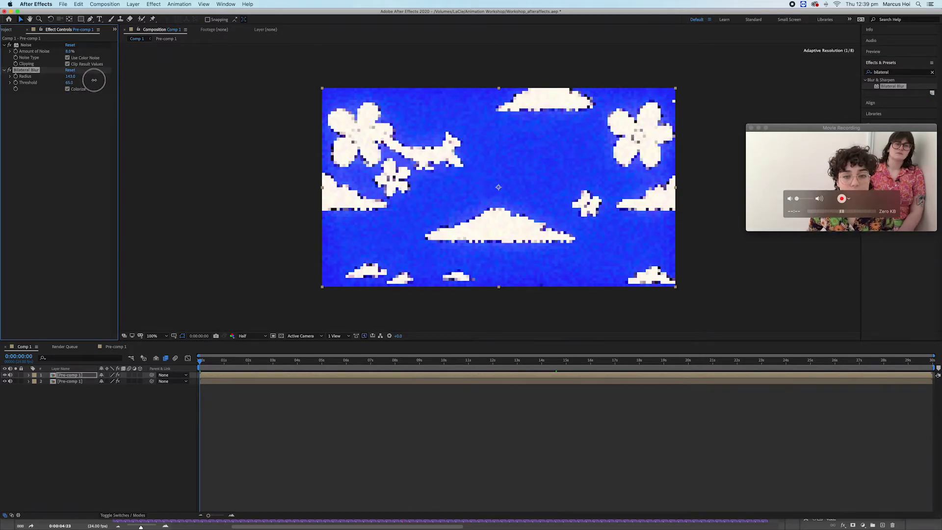
left_click_drag(72, 78, 100, 84)
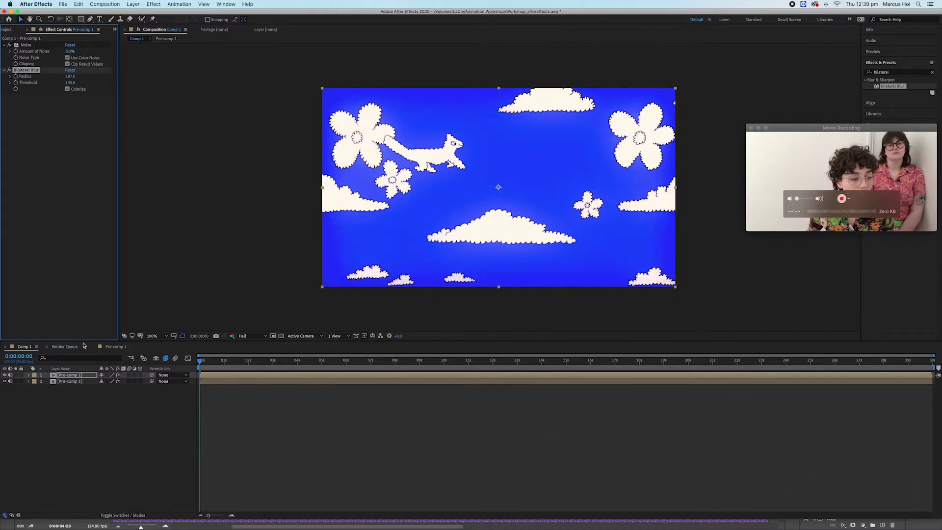
left_click(5, 376)
left_click(5, 375)
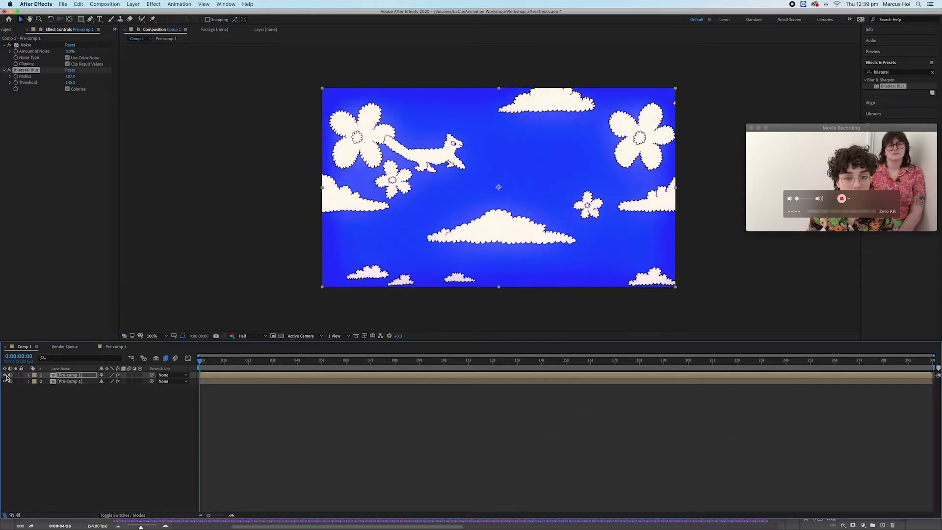
left_click_drag(74, 82, 120, 81)
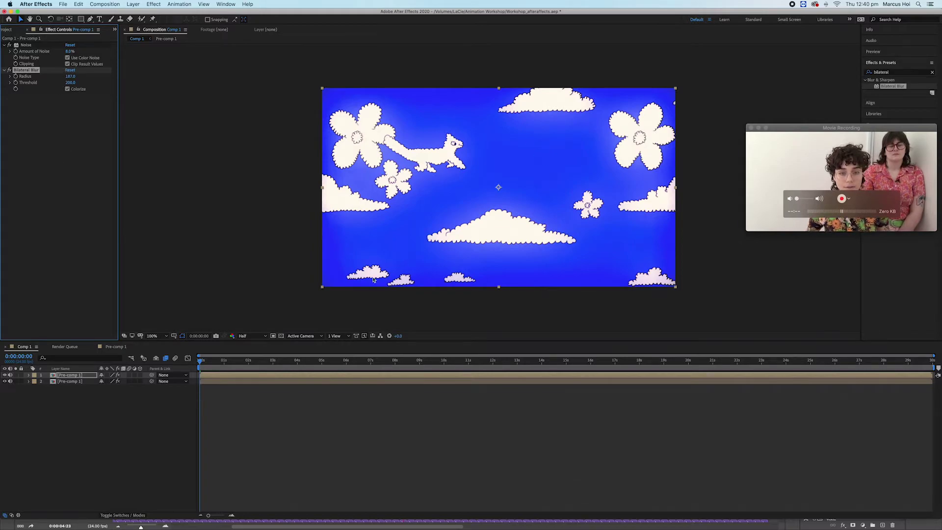
Change the blending mode of the upper Pre-comp 1 layer to Normal.
right_click(76, 377)
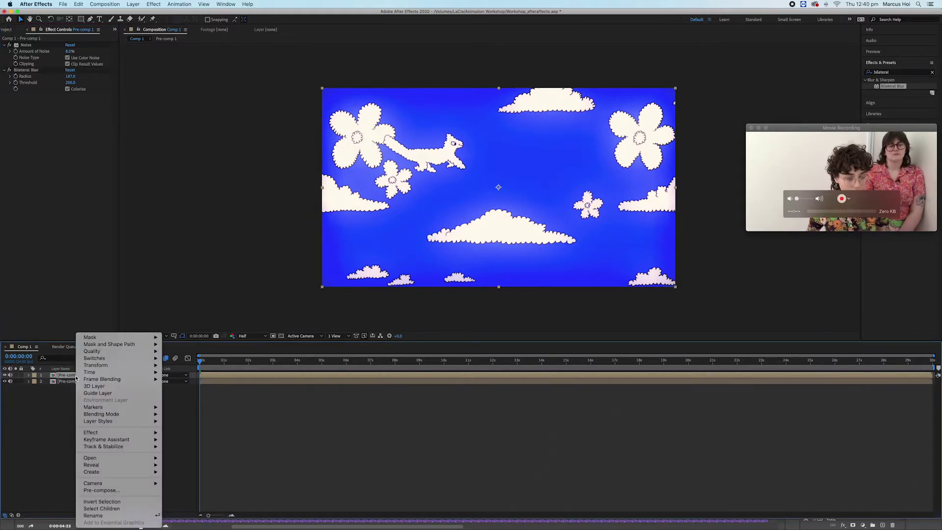
right_click(66, 377)
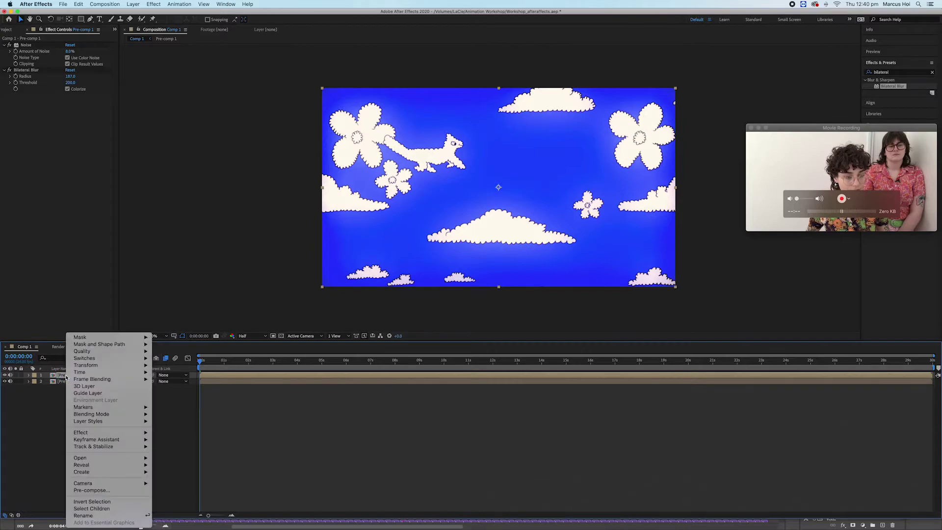
mouse_move(110, 416)
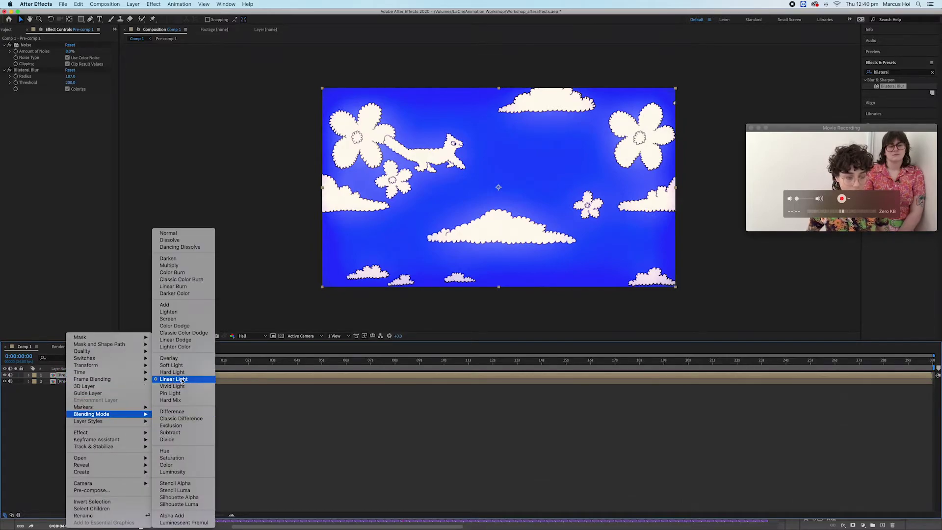
left_click(178, 233)
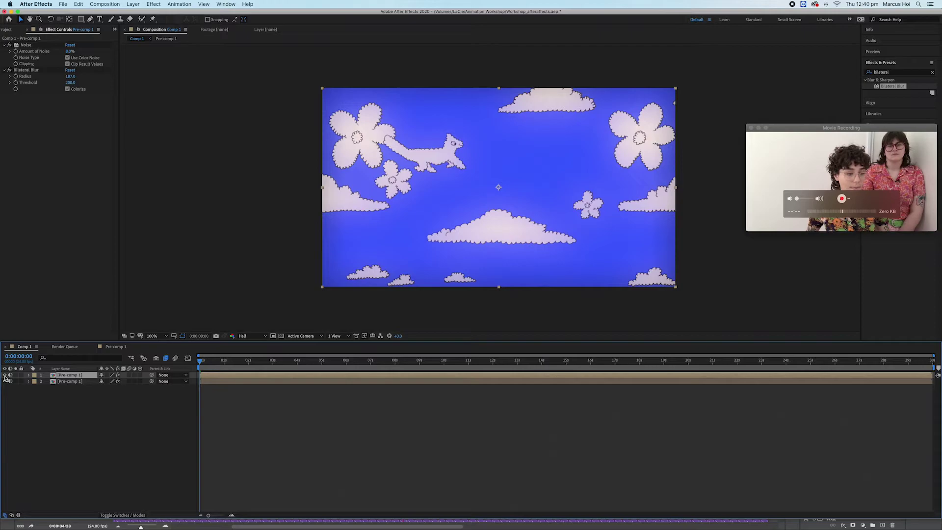
Toggle the upper Pre-comp 1 layer's visibility off and on to compare the image with and without it.
left_click(70, 383)
left_click(69, 376)
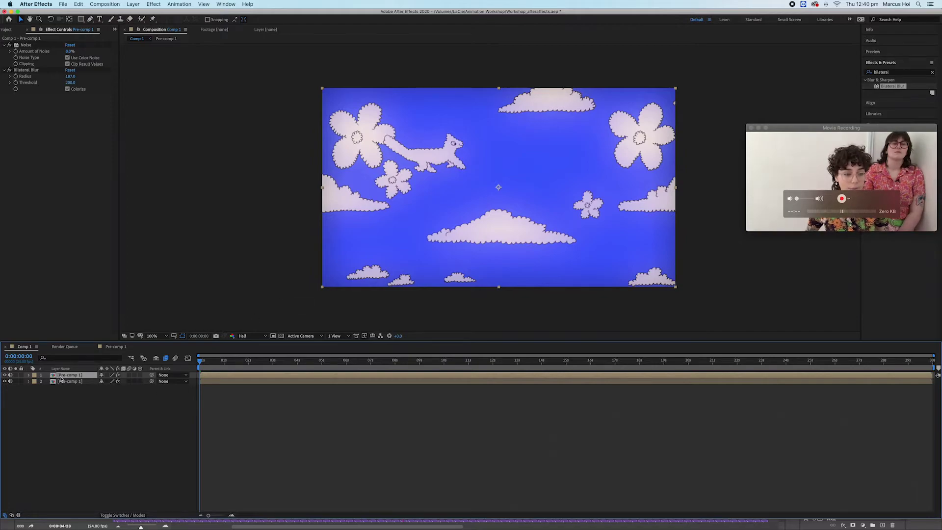
left_click(5, 376)
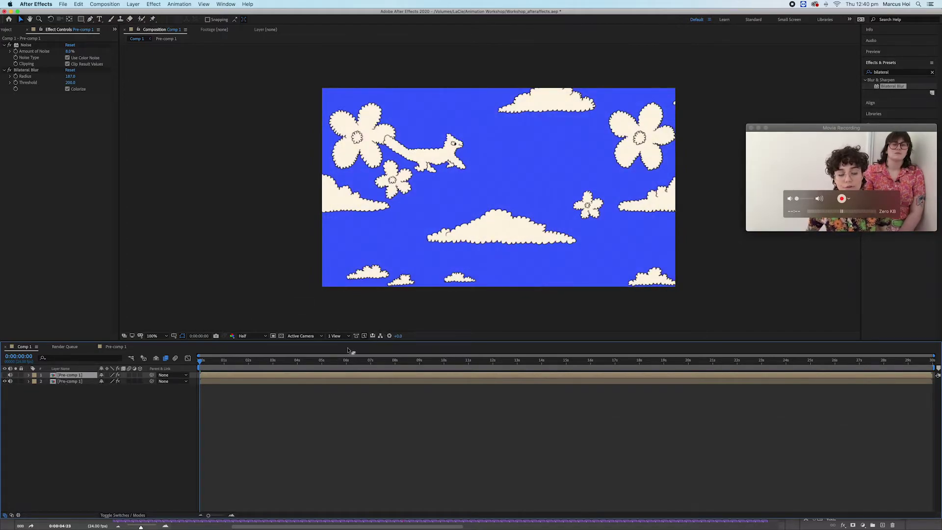
left_click(5, 376)
Change the upper Pre-comp 1 layer's blending mode to Linear Light and set its Opacity to 38%.
right_click(67, 376)
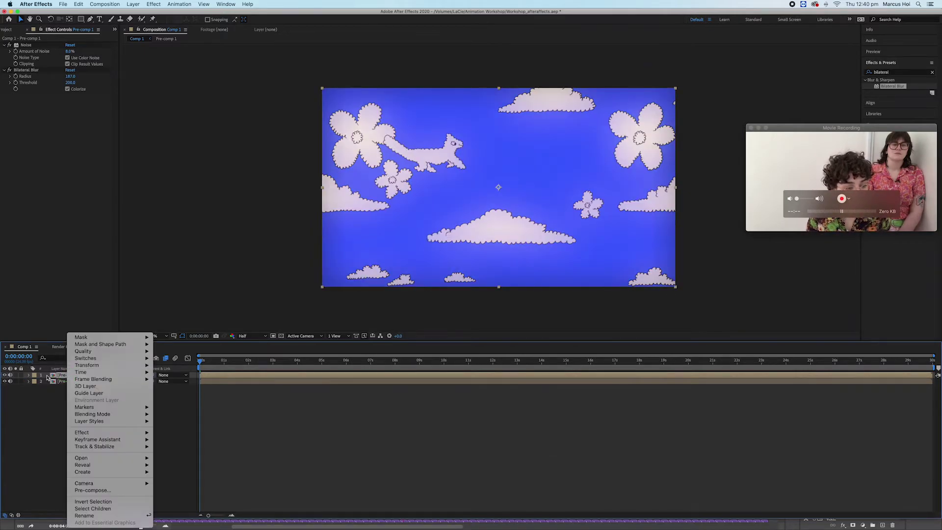
mouse_move(112, 415)
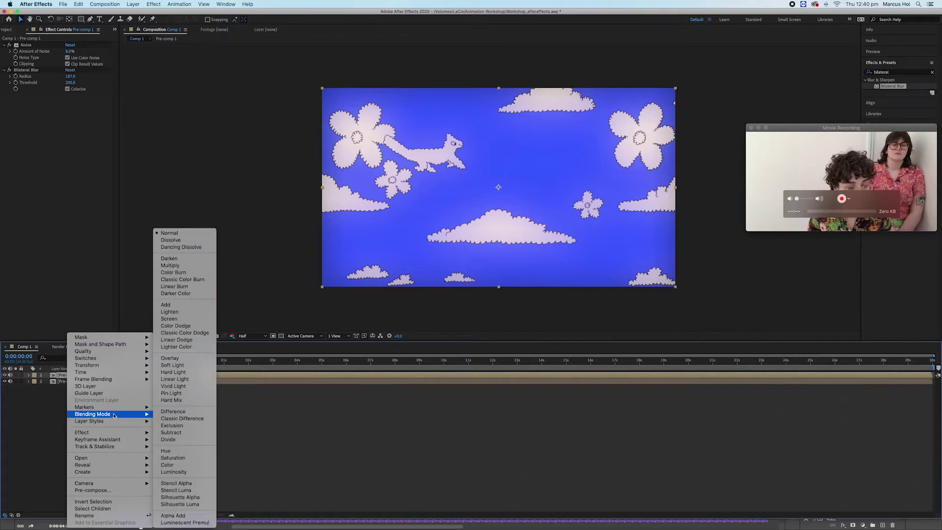
left_click(186, 380)
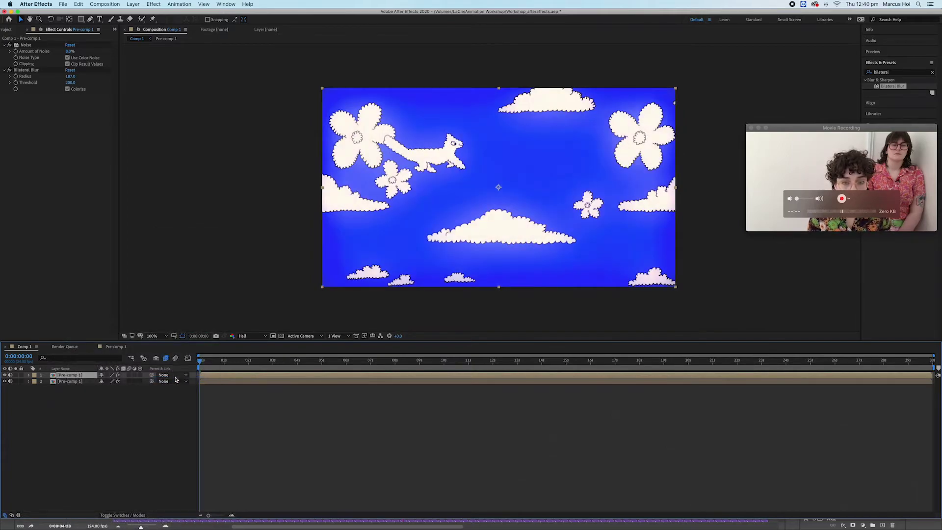
left_click(29, 375)
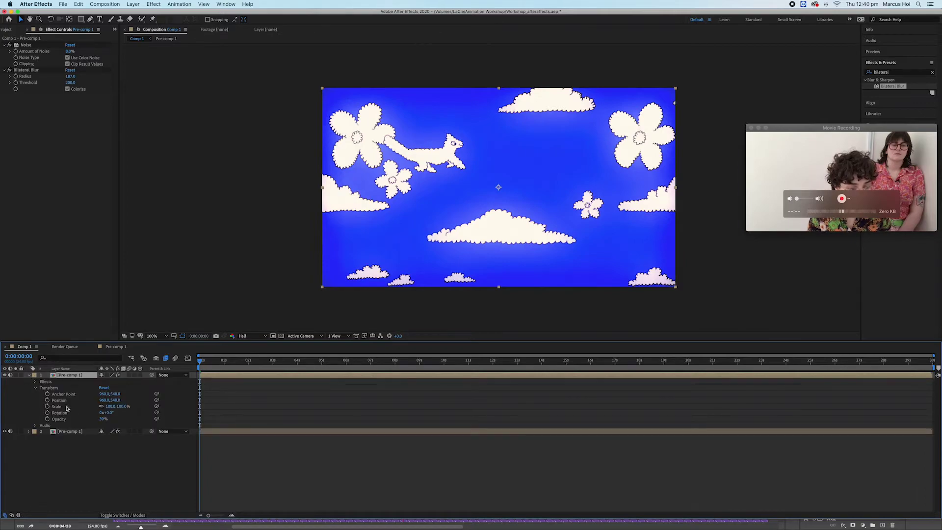
left_click_drag(103, 420, 160, 424)
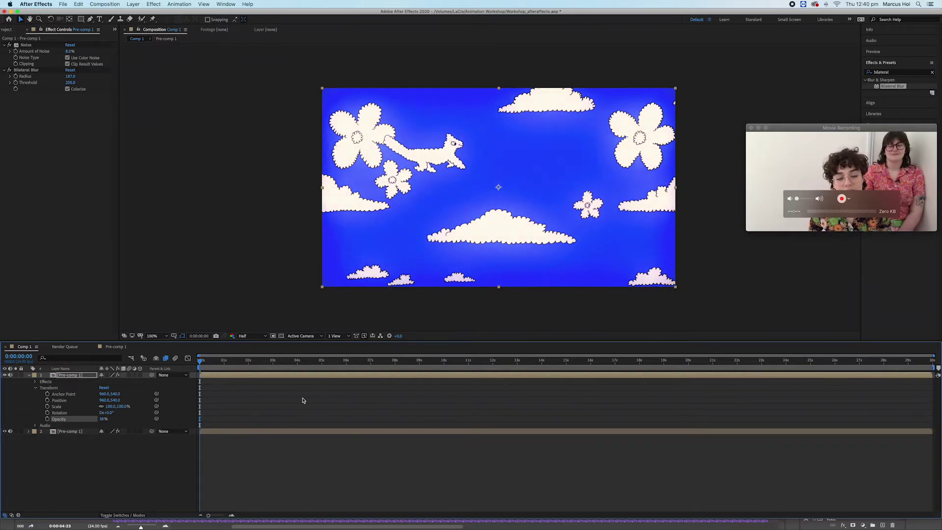
At about 8 seconds in the timeline, reduce the upper layer's Bilateral Blur Radius to 90 and Threshold to 68.
left_click_drag(209, 361, 396, 361)
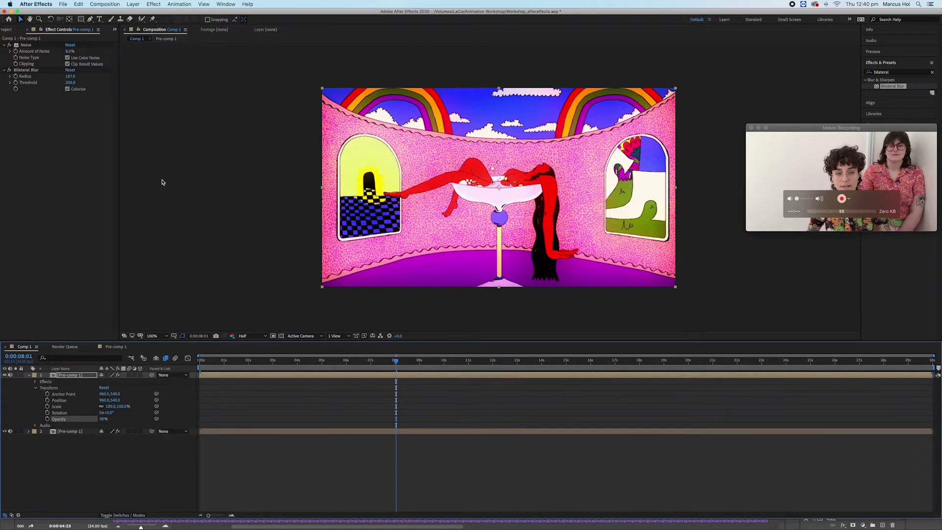
left_click(71, 82)
left_click_drag(70, 82, 49, 83)
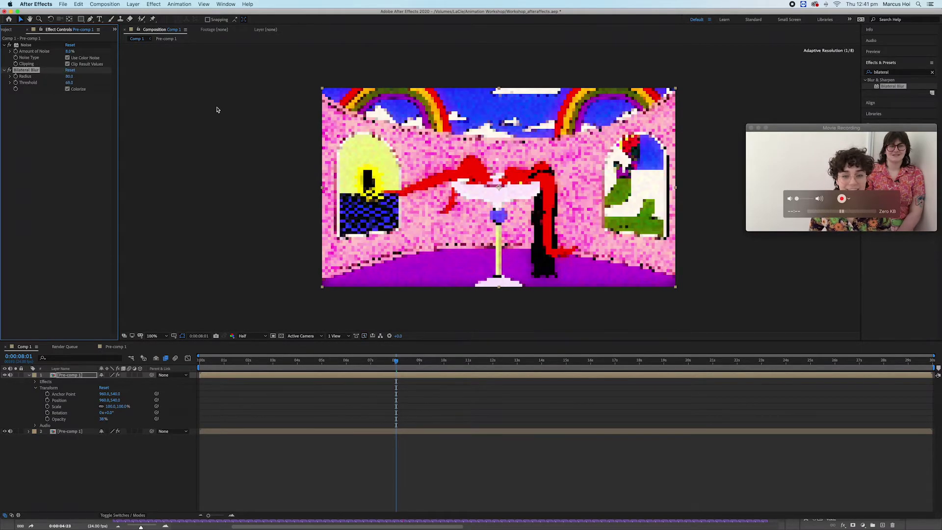
Scrub through the composition between about 11 and 24 seconds to examine the glow effect in the different scenes.
left_click_drag(395, 360, 474, 366)
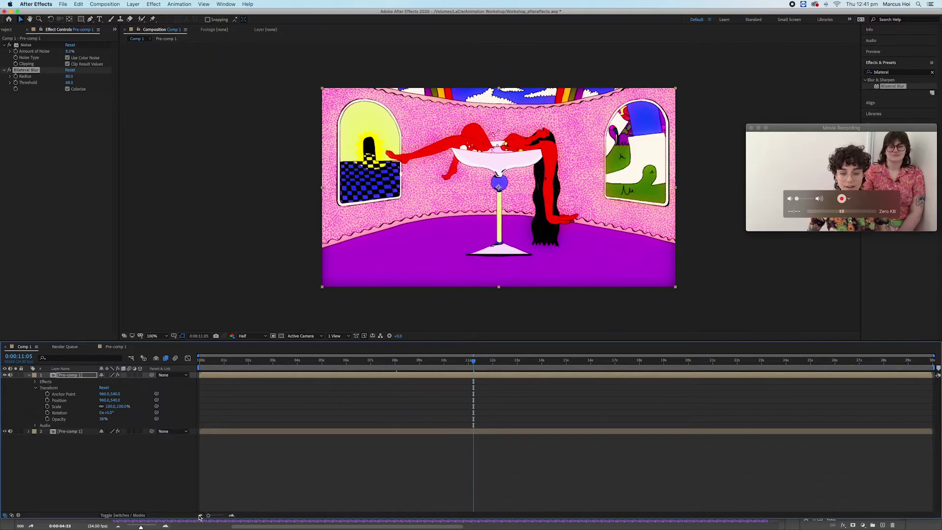
left_click_drag(506, 361, 681, 362)
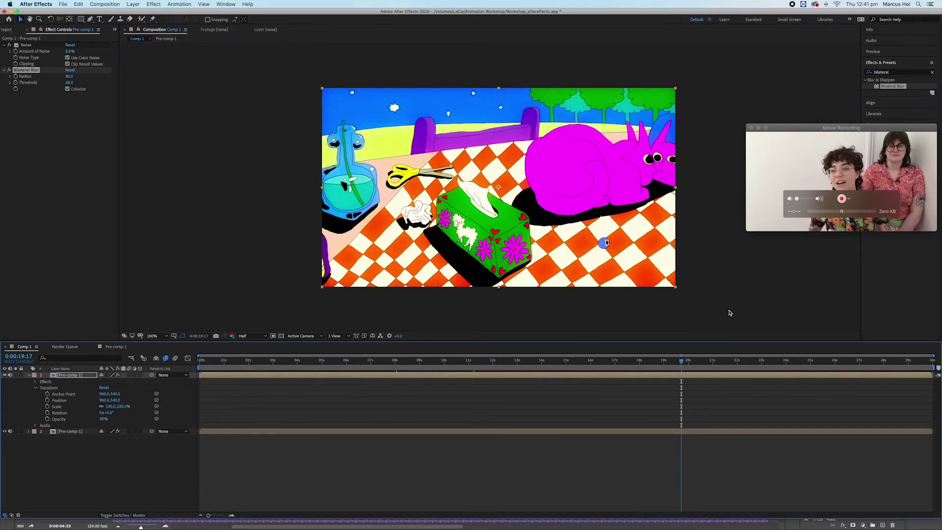
left_click(889, 202)
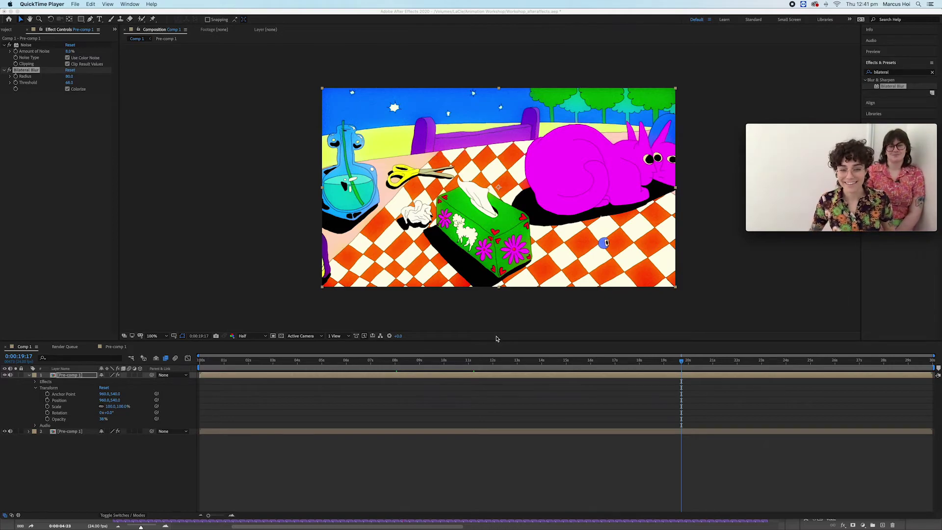
left_click(657, 361)
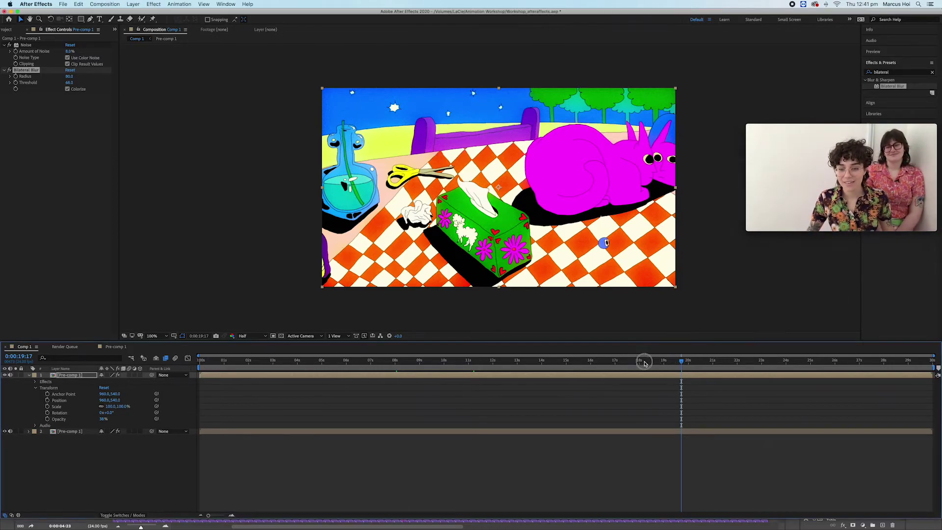
left_click_drag(550, 362, 799, 387)
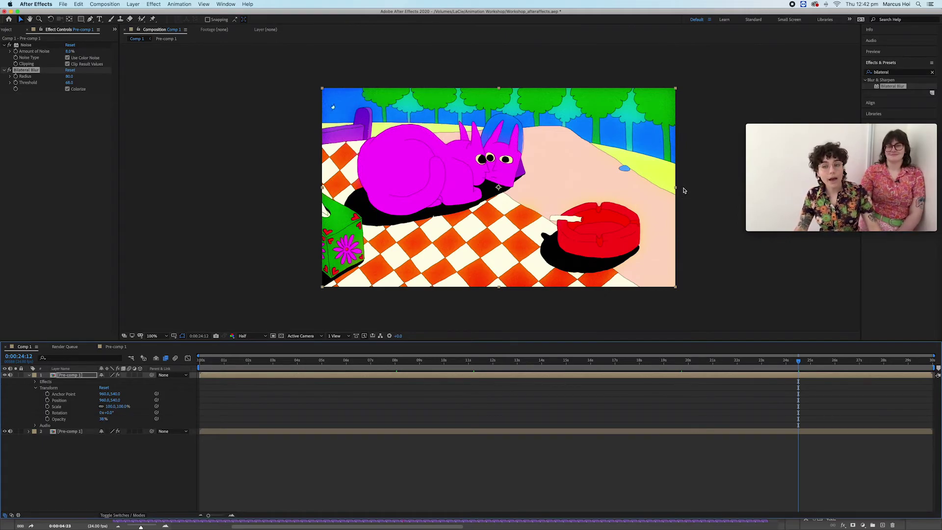
left_click_drag(793, 366, 721, 361)
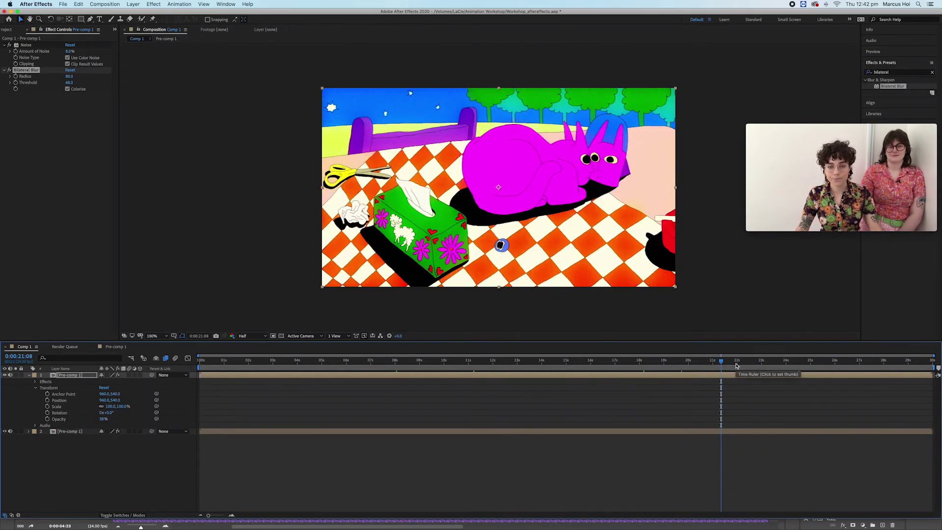
left_click_drag(718, 361, 772, 364)
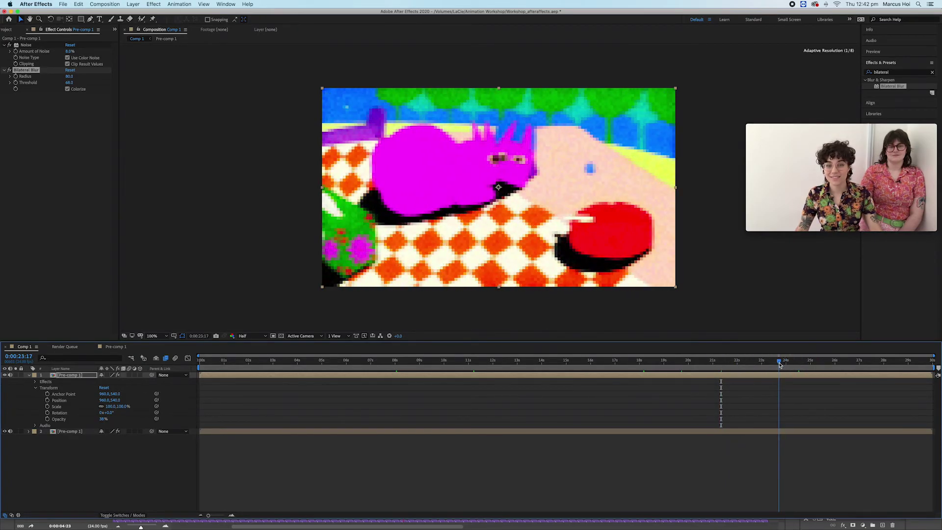